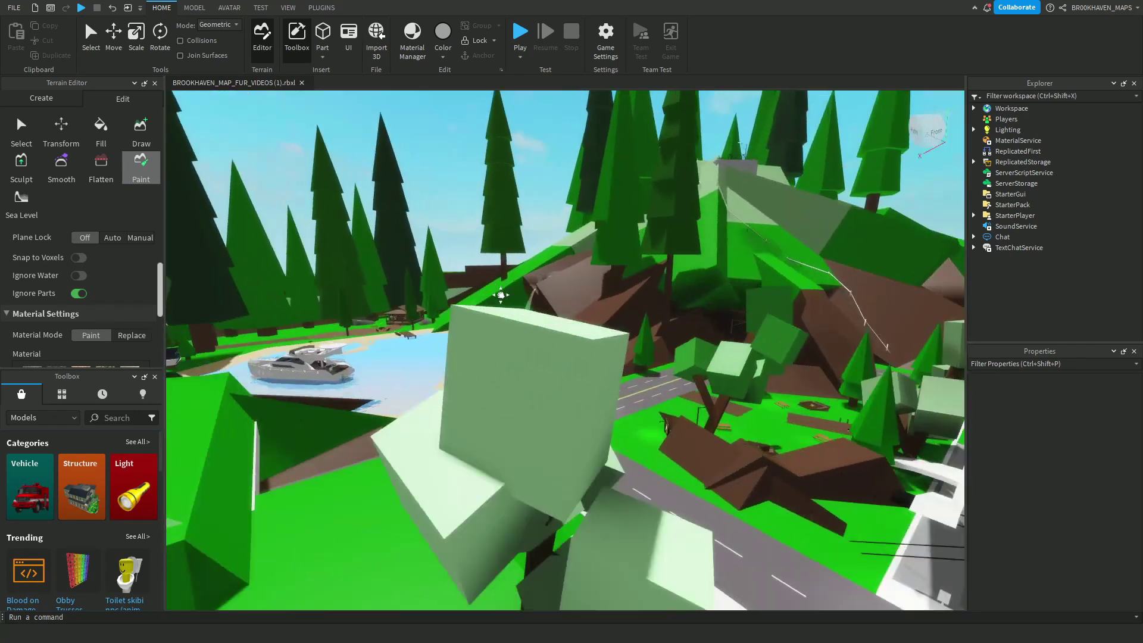
Step: Remove the blue water slide beside the pool and rotate the striped beach towel on the white ground
scroll(456, 363, up, 5)
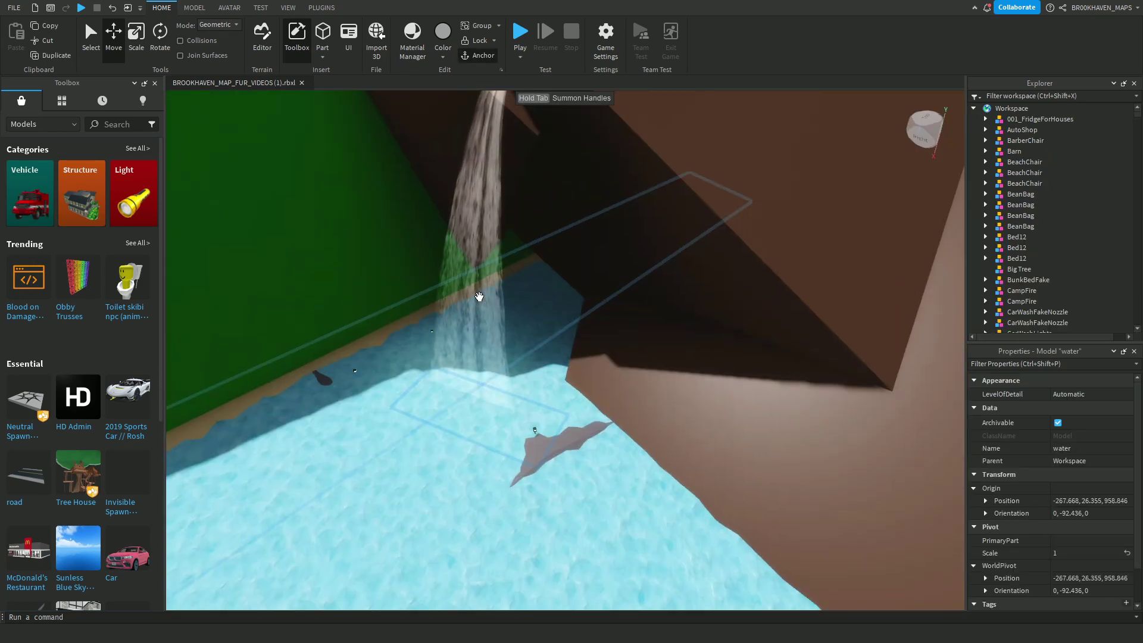
scroll(478, 295, up, 5)
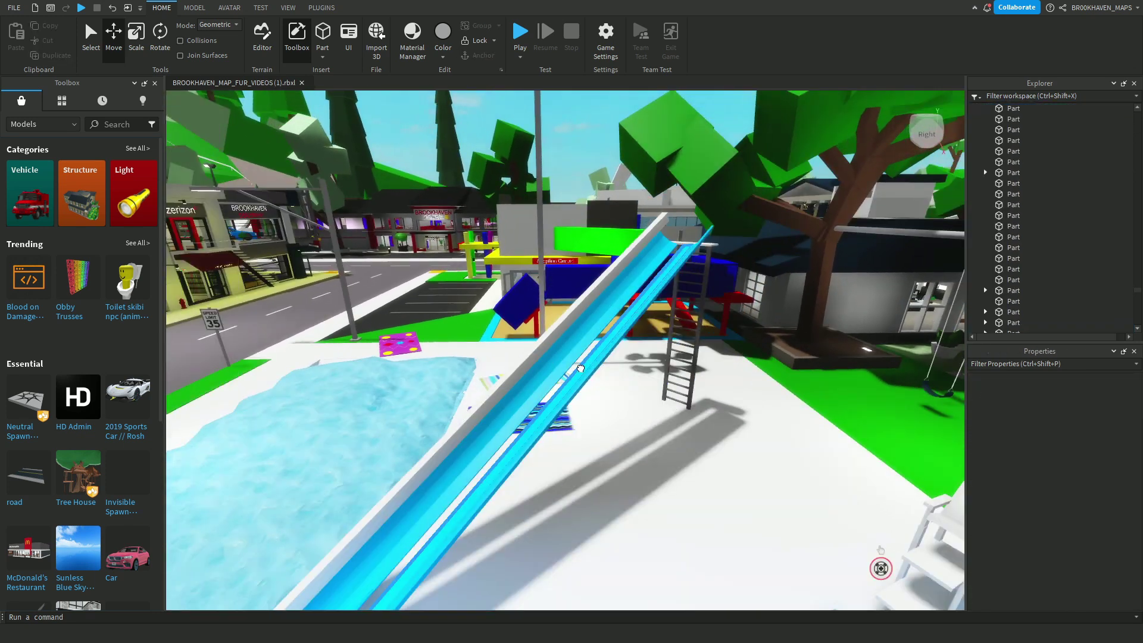
click(580, 369)
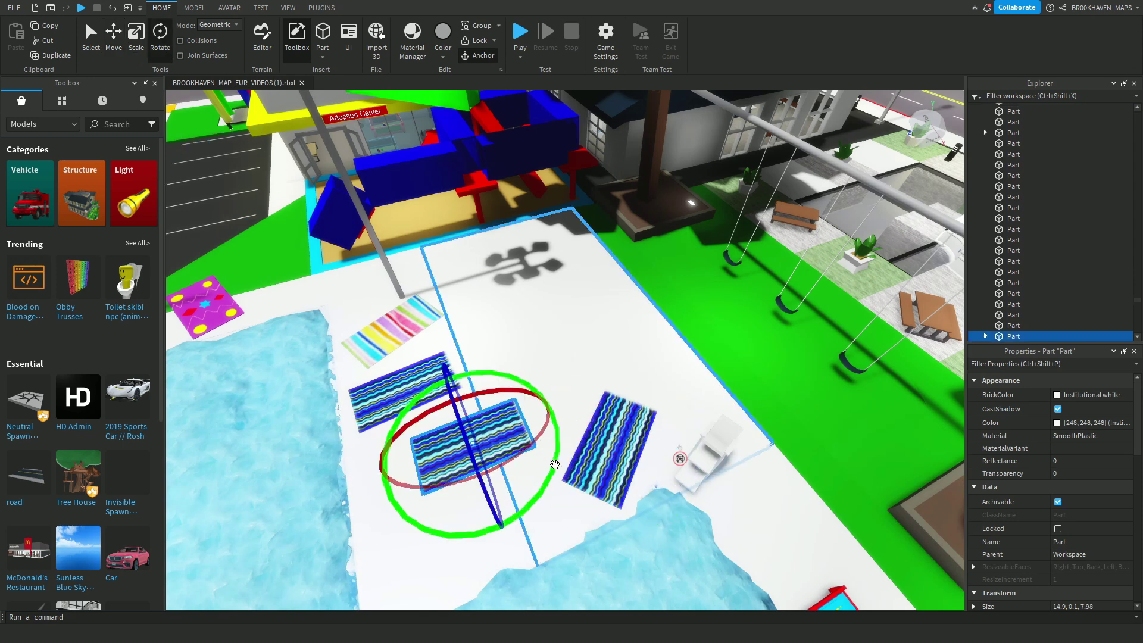
right_drag(546, 510, 545, 511)
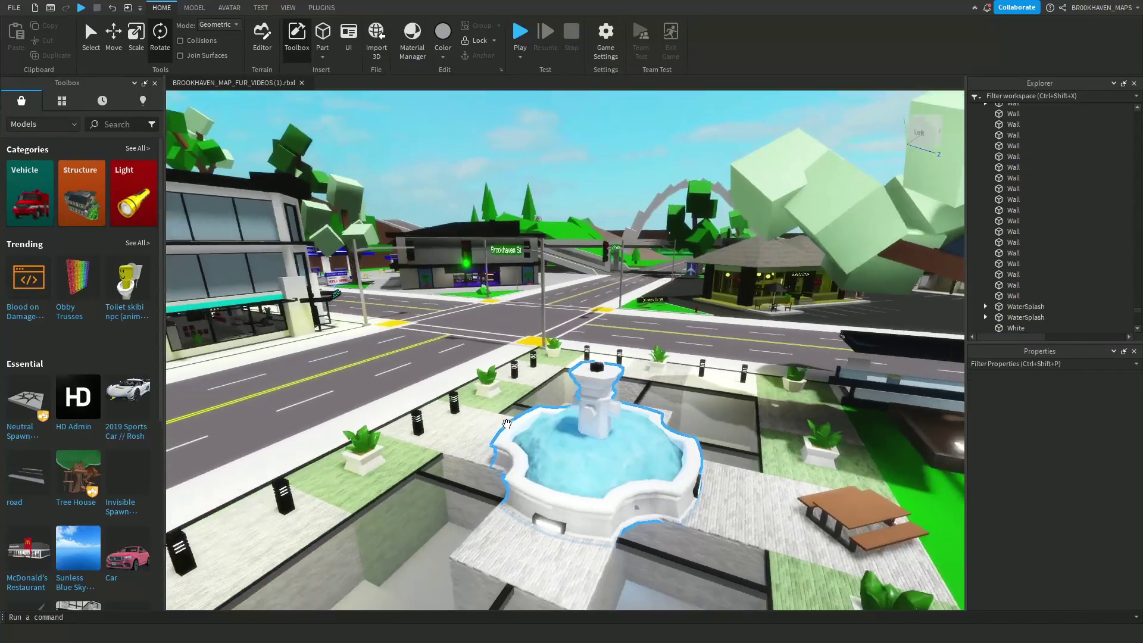
Step: Recolor the olive-green brick tiles under the planters around the fountain plaza in Crimson
key(w)
scroll(506, 424, down, 10)
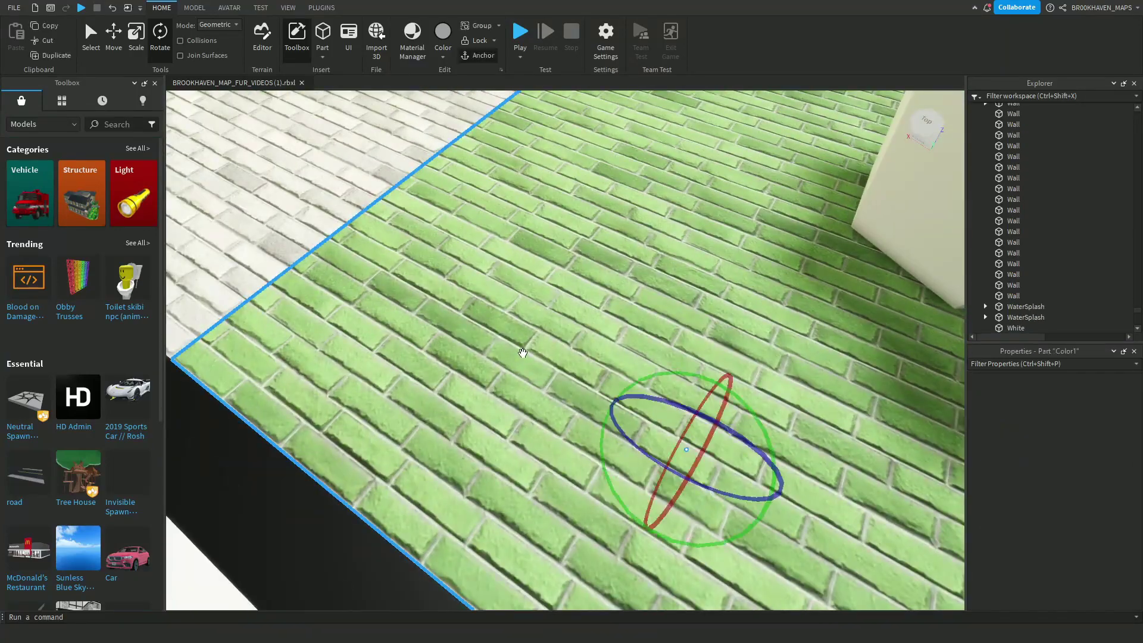
click(443, 56)
click(466, 148)
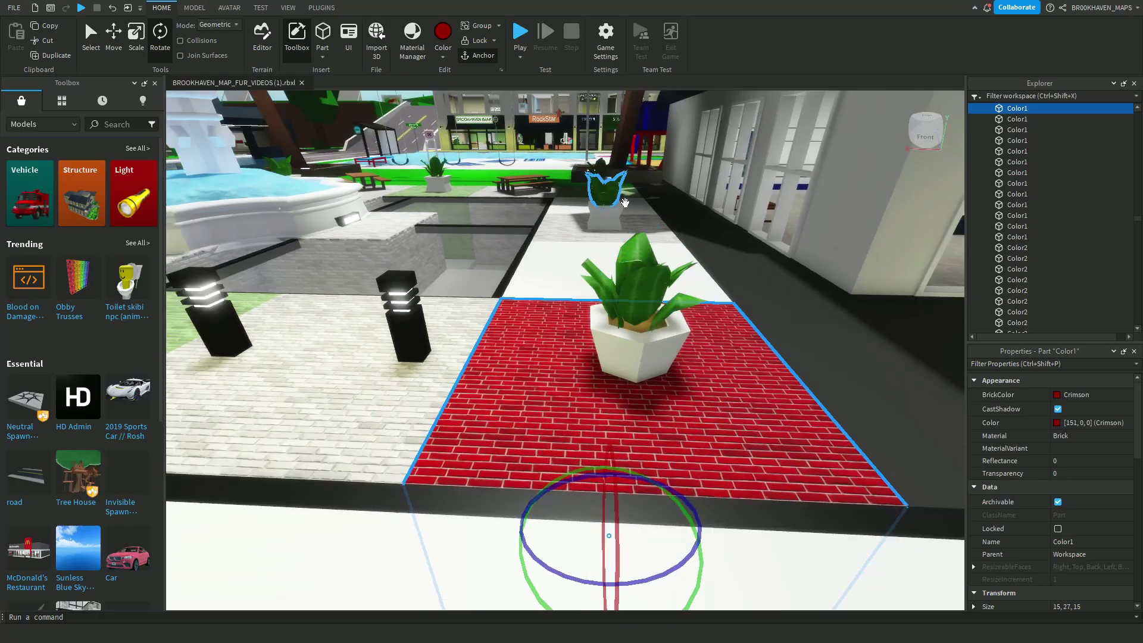
scroll(625, 202, up, 4)
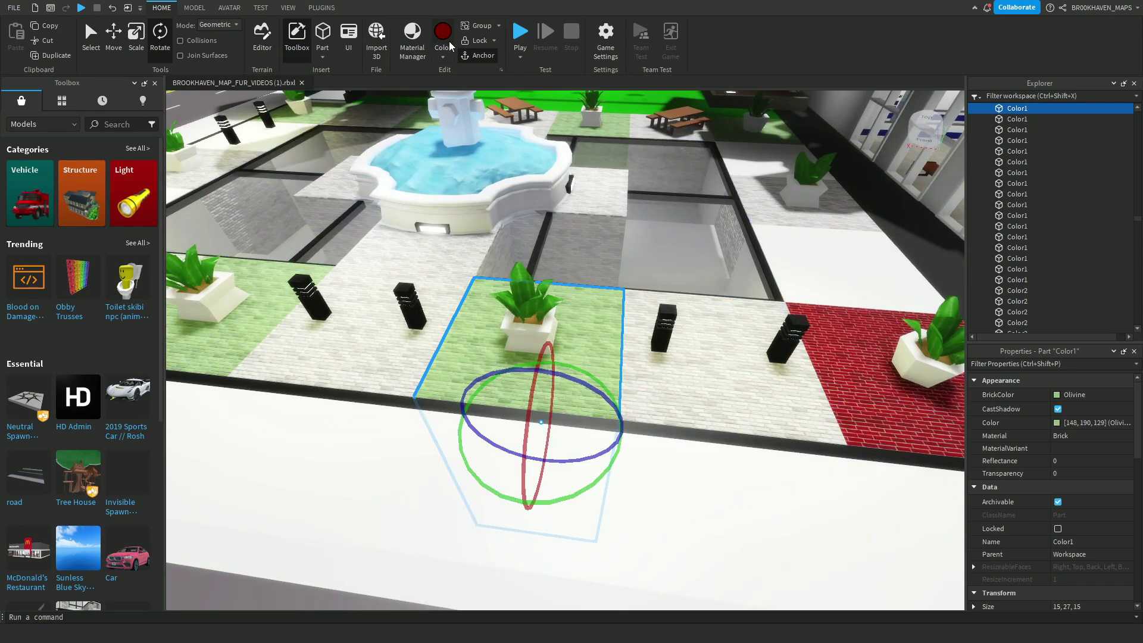
click(448, 41)
middle_drag(334, 357, 478, 405)
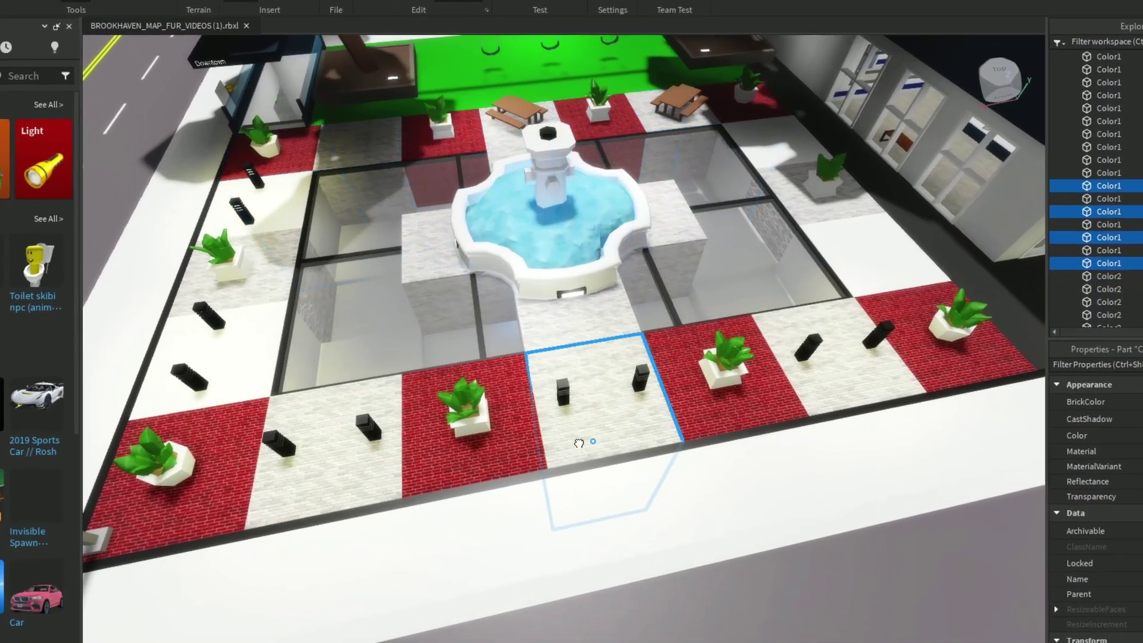
Step: Recolor the light brick tiles beside the fountain and between the red planter tiles in Forest green
click(546, 340)
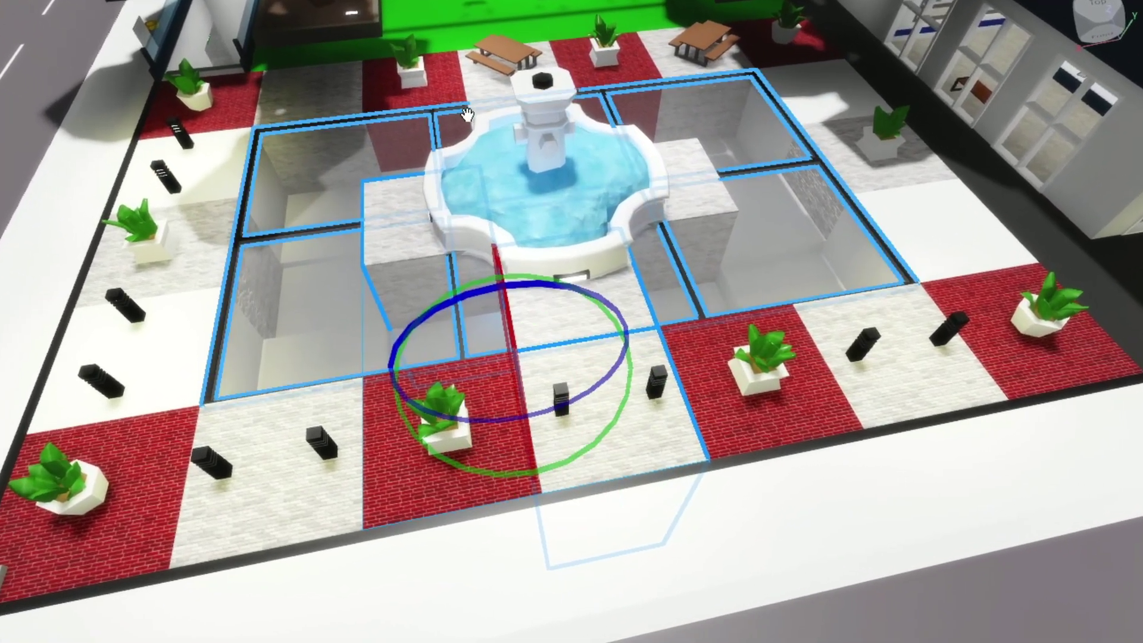
click(443, 57)
click(467, 119)
scroll(563, 365, up, 5)
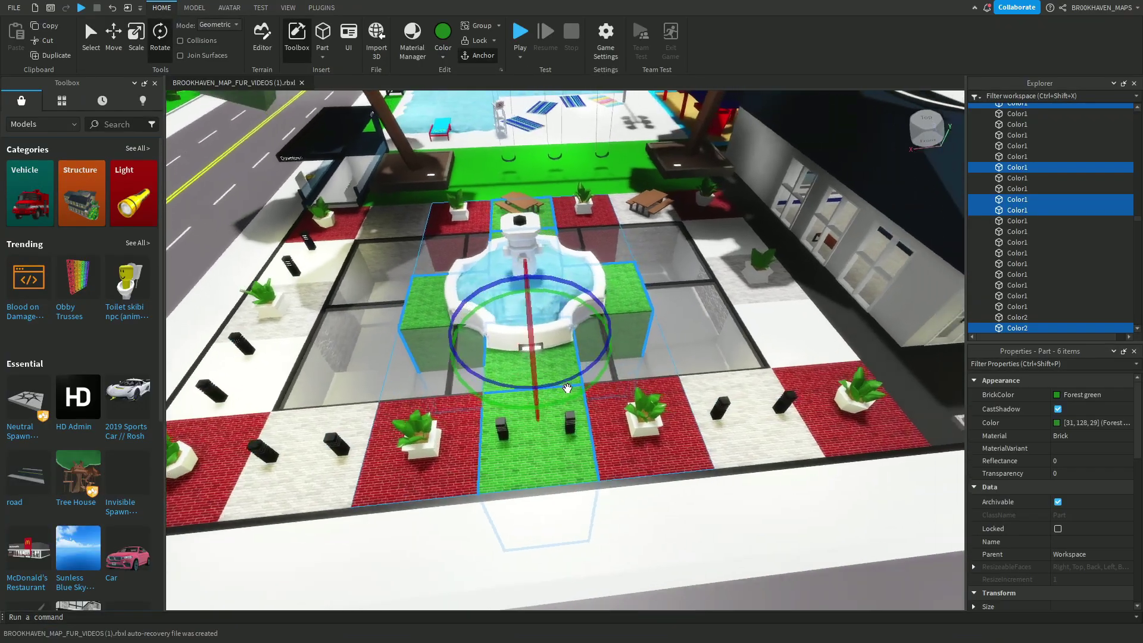
scroll(563, 364, down, 10)
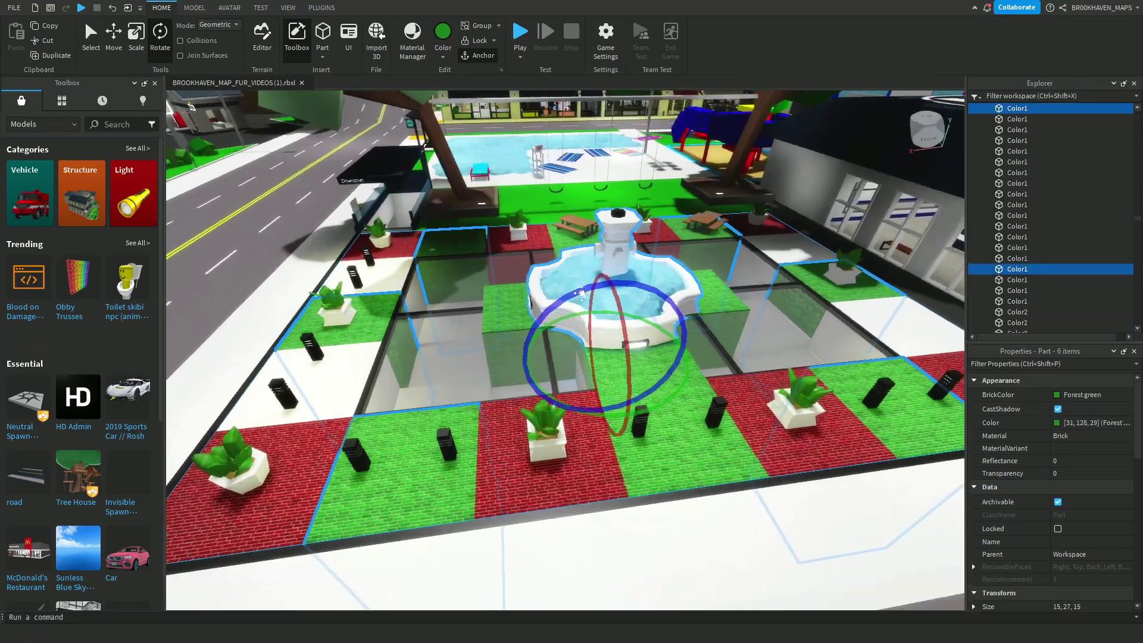
right_drag(580, 290, 545, 351)
scroll(588, 286, up, 5)
click(588, 286)
scroll(588, 285, down, 10)
scroll(547, 341, up, 5)
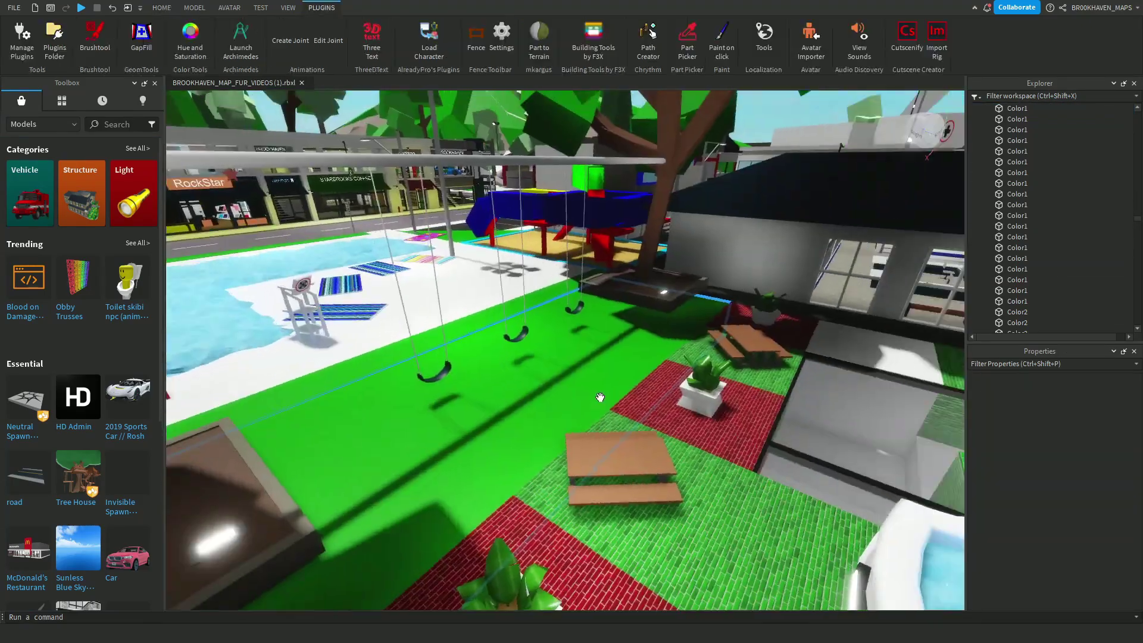
Step: Select all parts across the map matching the green grass with the Part Picker and recolor them white
scroll(598, 398, up, 3)
right_drag(599, 397, 390, 403)
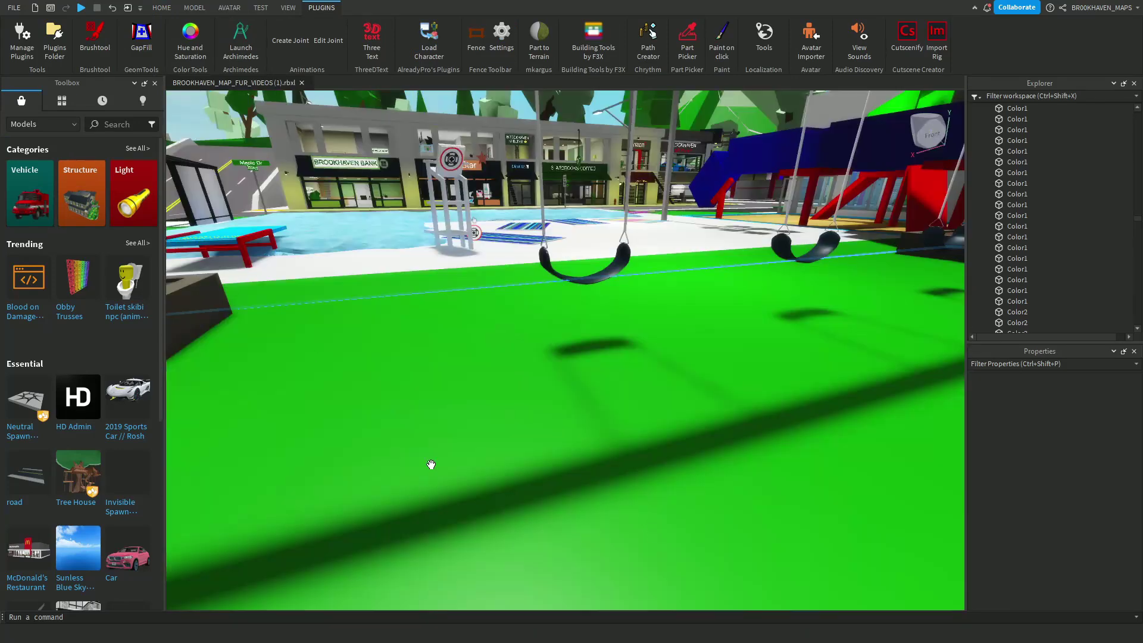
right_drag(308, 250, 574, 330)
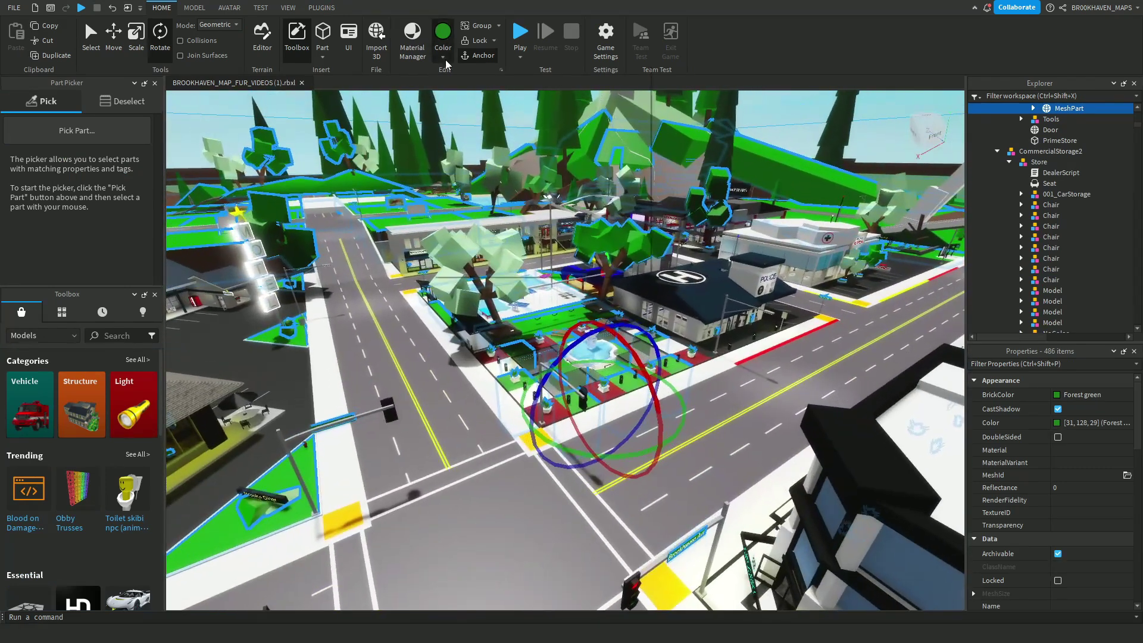
click(442, 36)
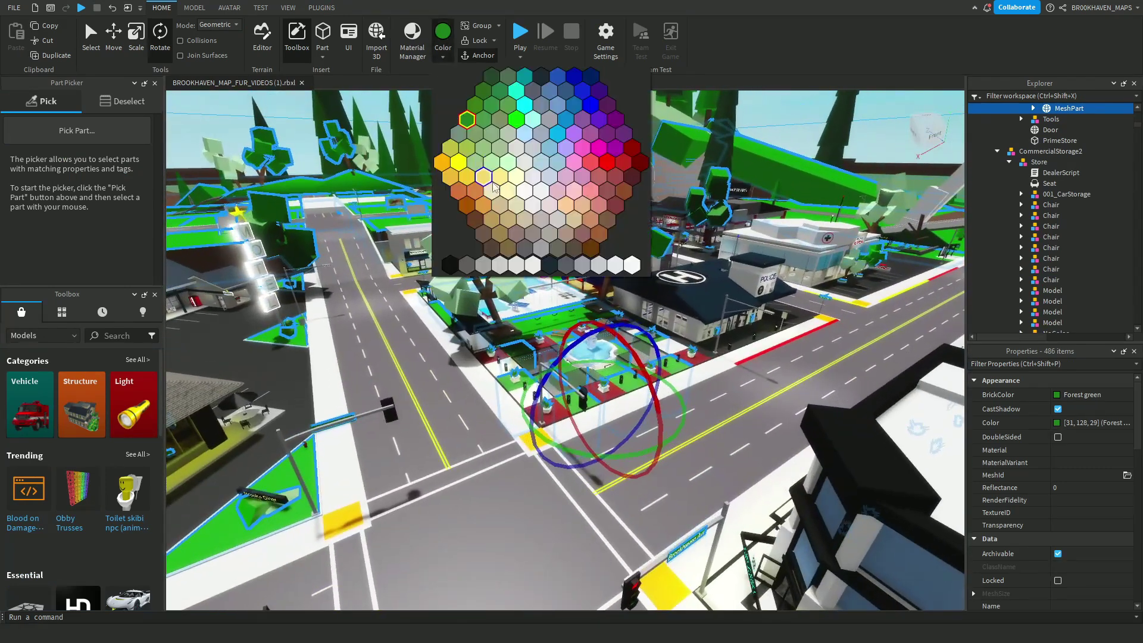
click(608, 269)
right_drag(608, 270, 513, 381)
Step: Pick all parts matching the Artichoke-colored hillside with the Part Picker and recolor them cyan
click(553, 139)
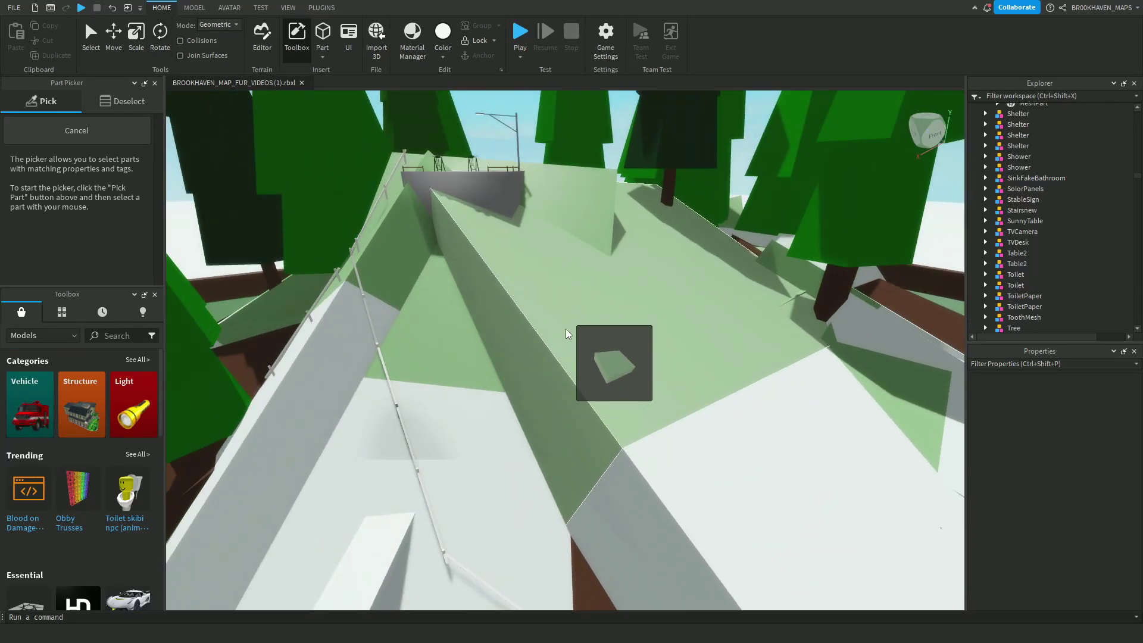
click(565, 334)
click(443, 56)
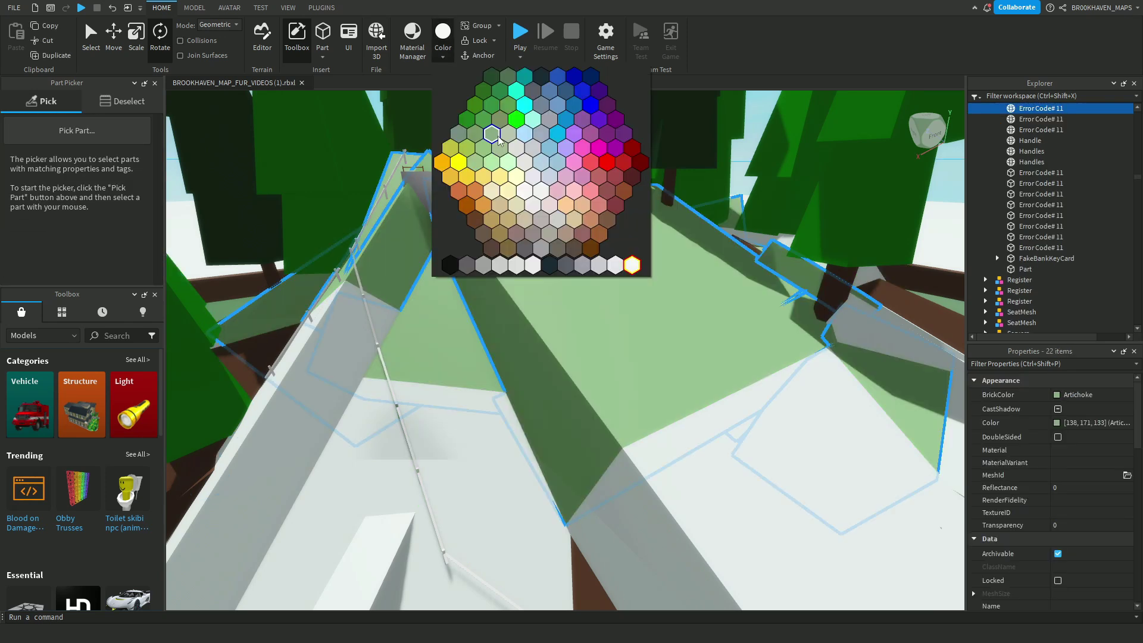
click(524, 106)
right_drag(566, 199, 749, 323)
scroll(509, 214, down, 3)
click(523, 178)
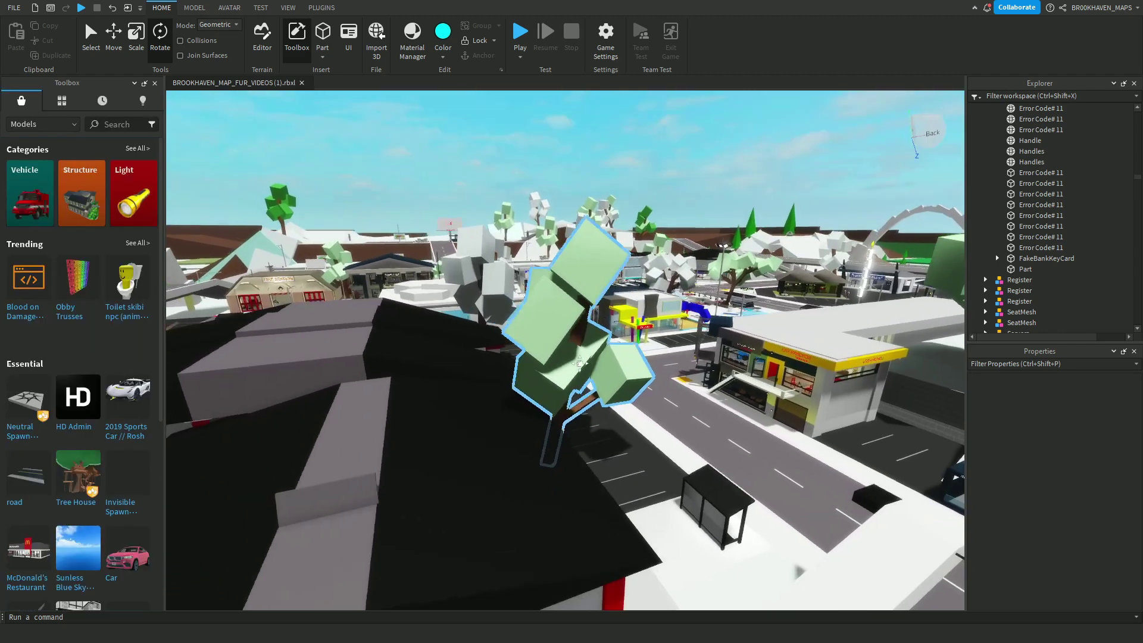
Step: Search the model library for "christmas"
scroll(571, 429, up, 5)
right_drag(571, 428, 680, 372)
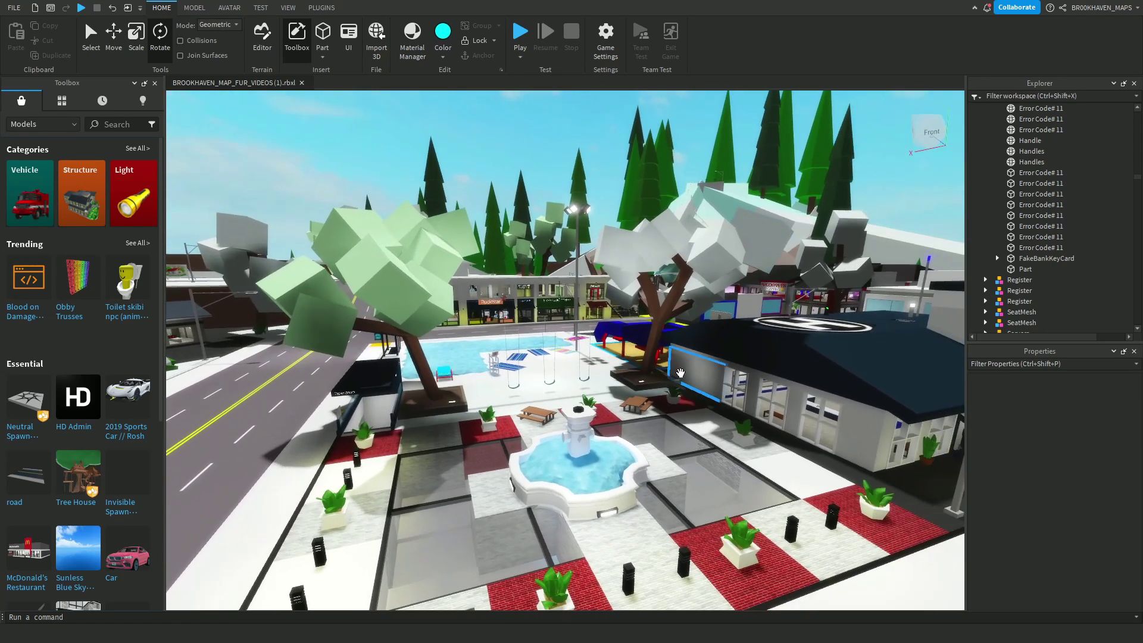
click(132, 127)
text(chr)
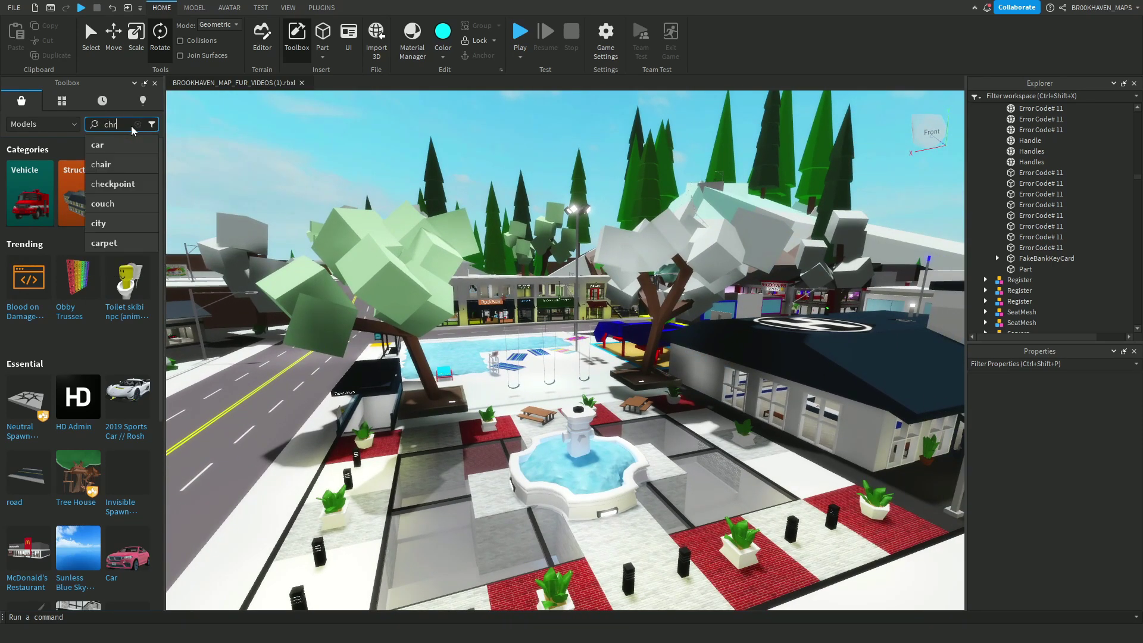
text(istmas)
key(Return)
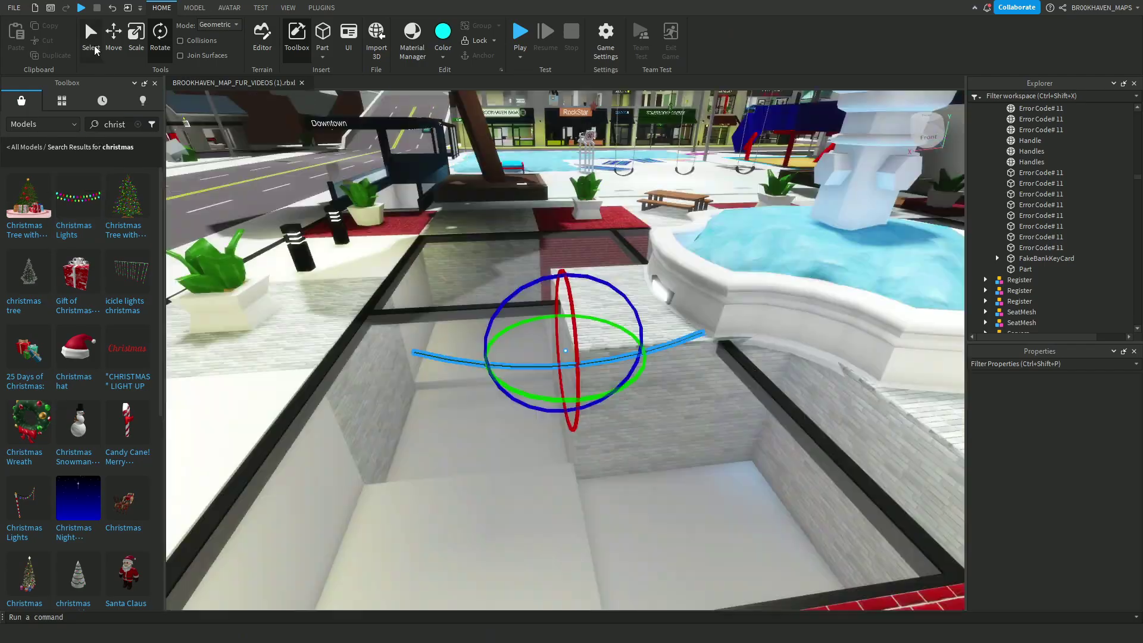
Step: Insert the colored Christmas lights and hang copies of them along the whole swing beam between the two trees
click(29, 506)
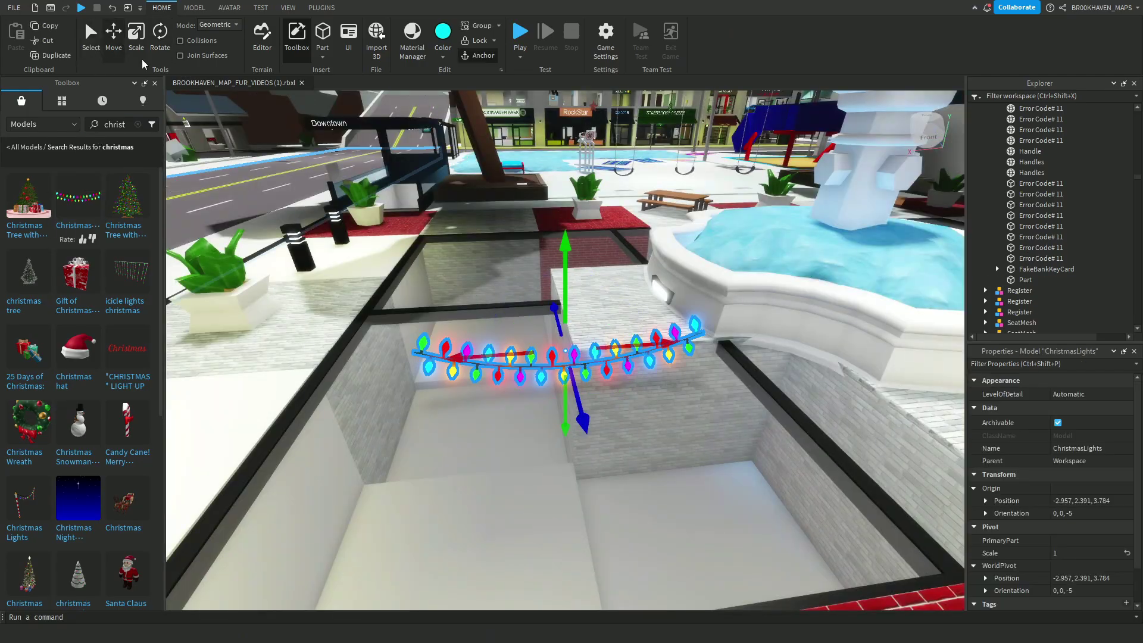
key(f)
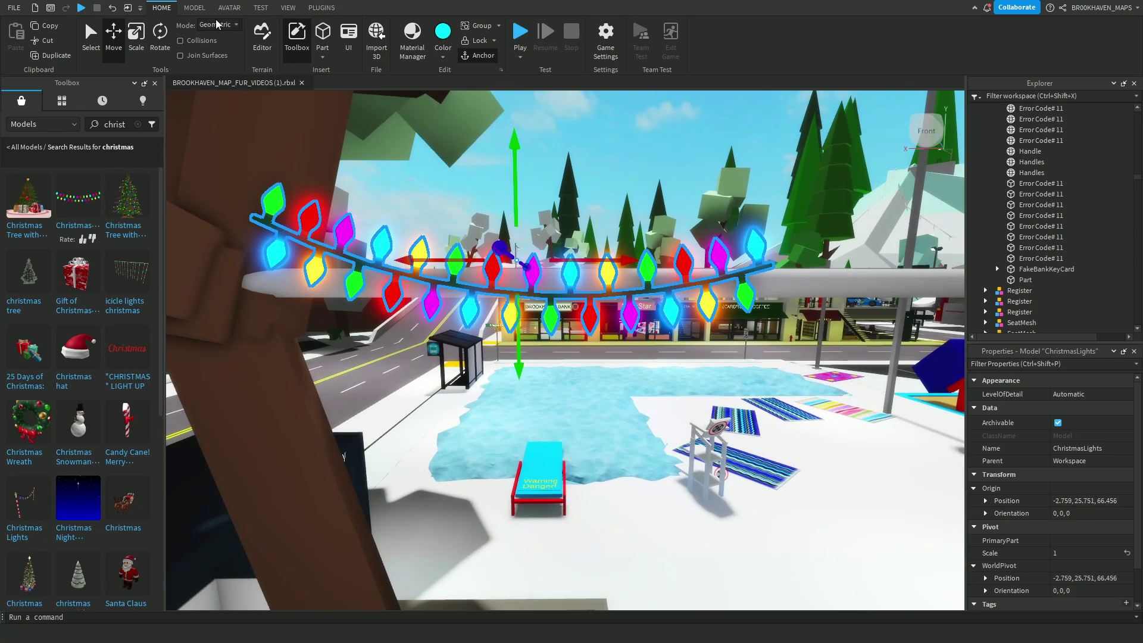
click(195, 7)
right_drag(333, 119, 488, 183)
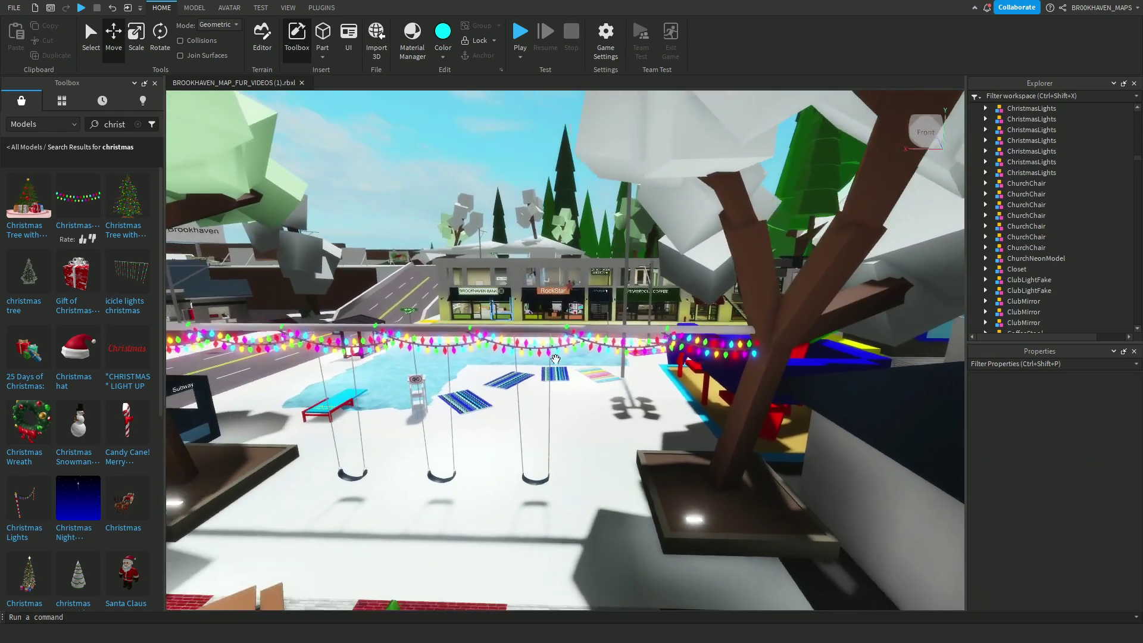
scroll(536, 358, down, 6)
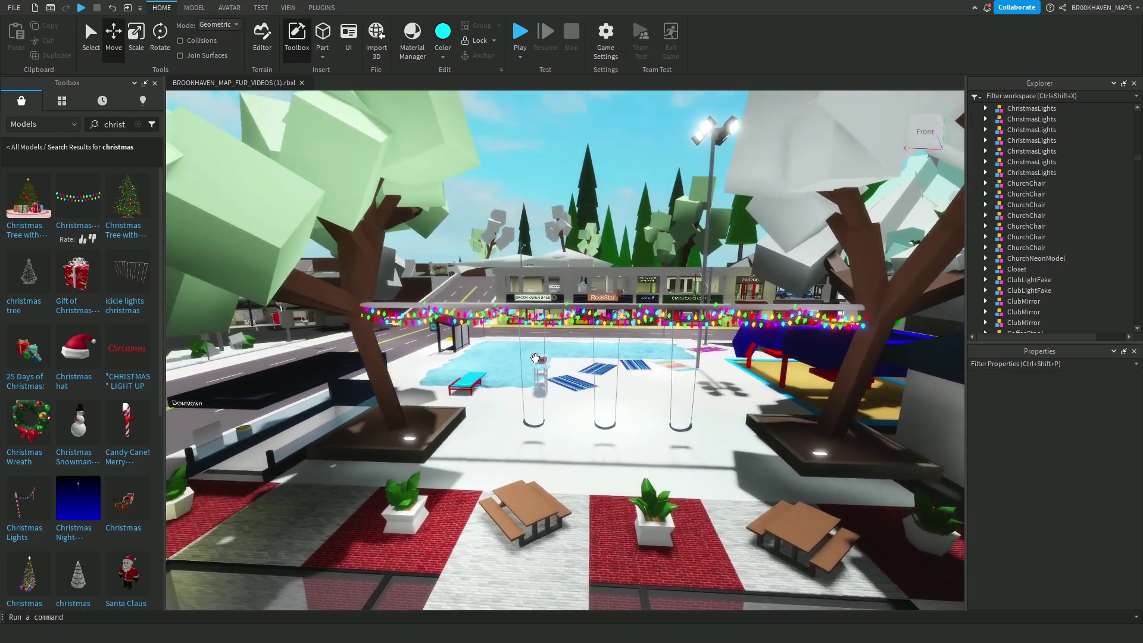
scroll(535, 358, up, 10)
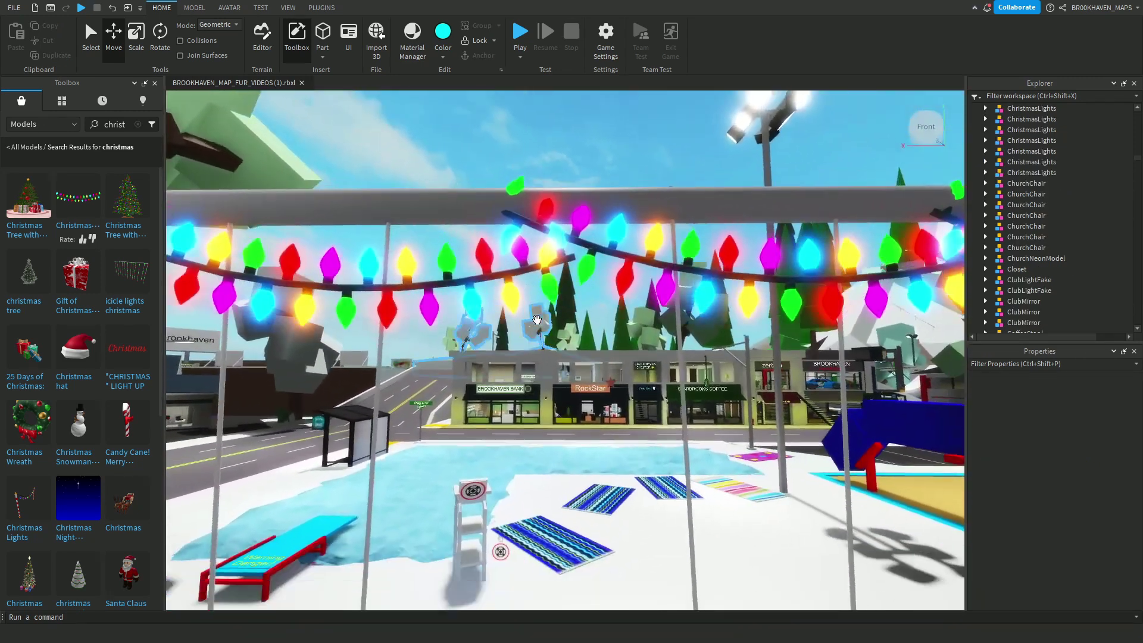
Step: Insert the light-up Christmas sign, place it on the front of the police station roof and enlarge it to scale 3.286
right_drag(537, 320, 374, 409)
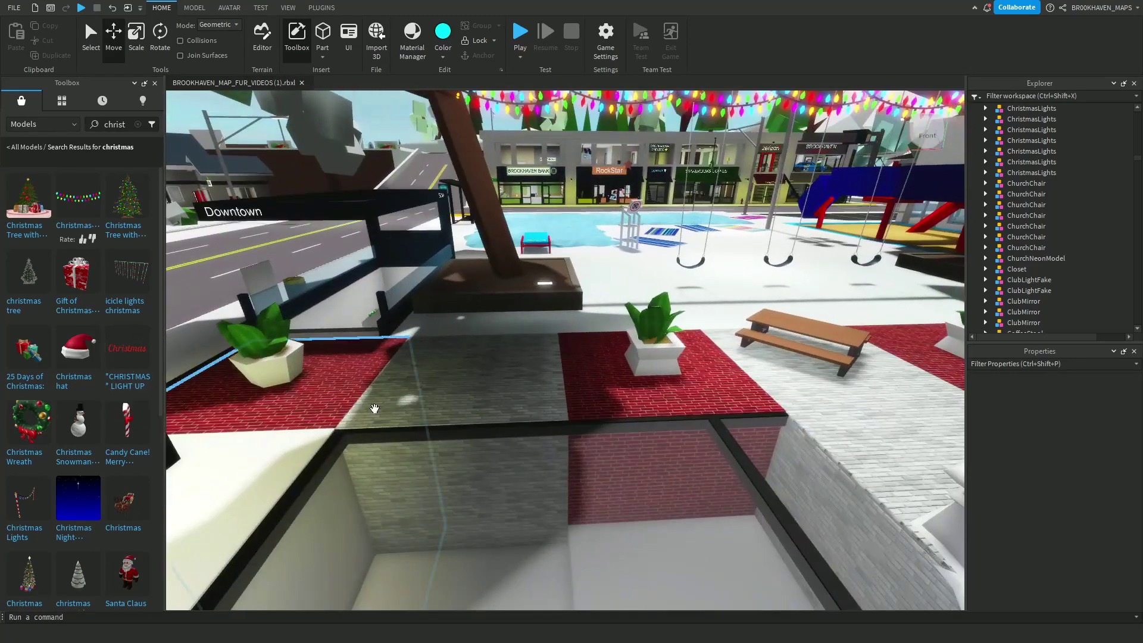
drag(127, 348, 549, 345)
key(ctrl+3)
drag(562, 244, 578, 221)
drag(504, 348, 640, 305)
scroll(493, 272, down, 2)
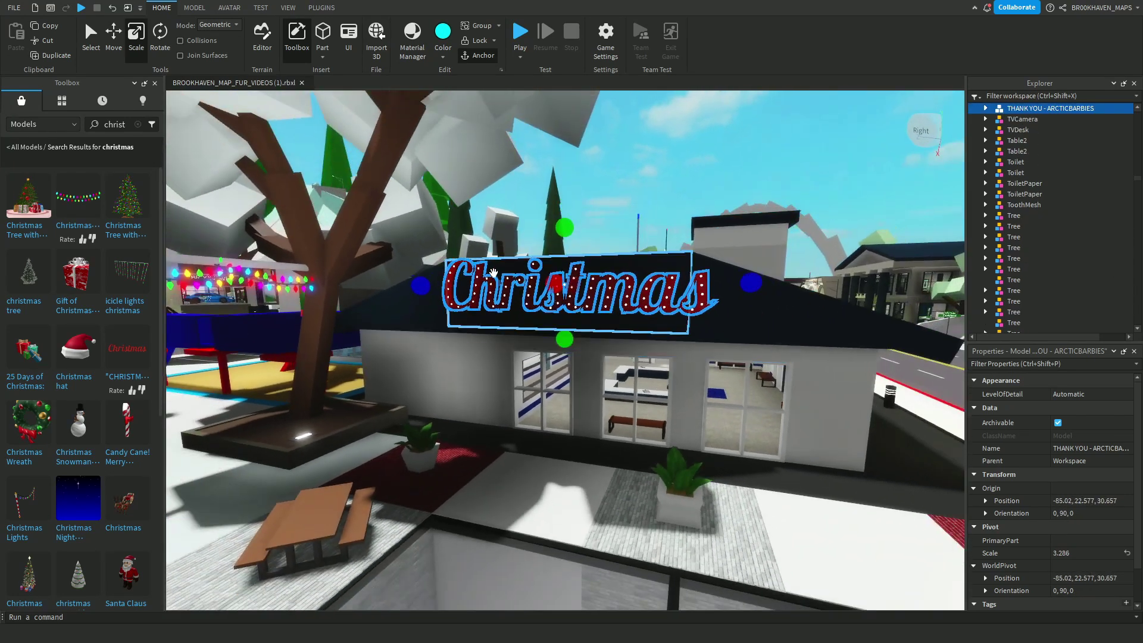
scroll(465, 211, up, 3)
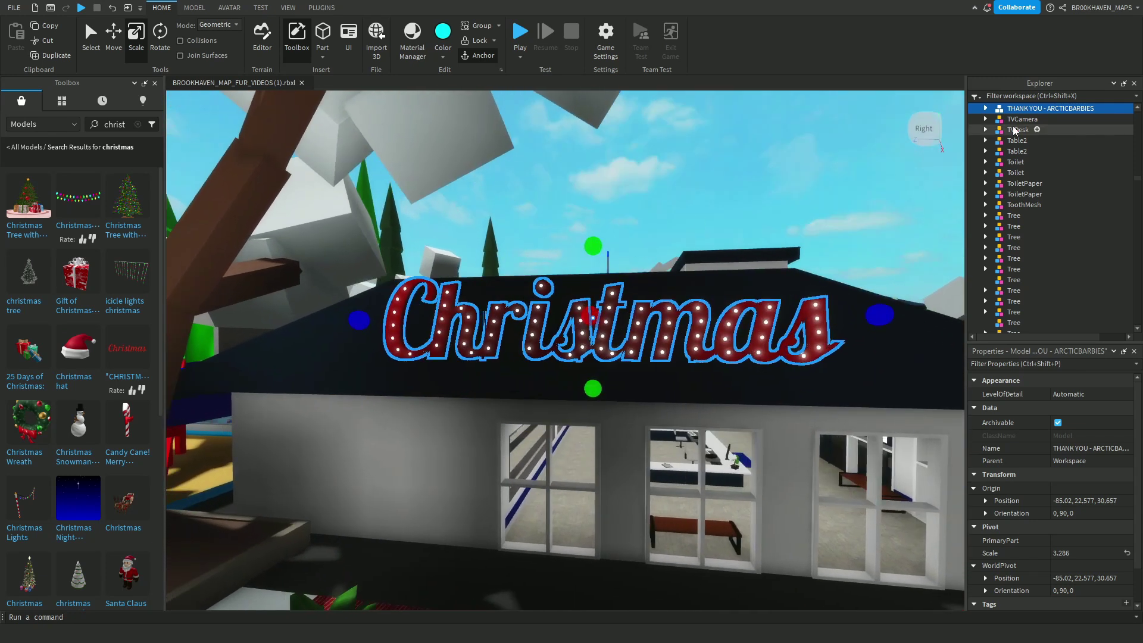
Step: Select the letter parts inside the Christmas sign model and change their material
click(986, 108)
click(1019, 195)
click(1020, 278)
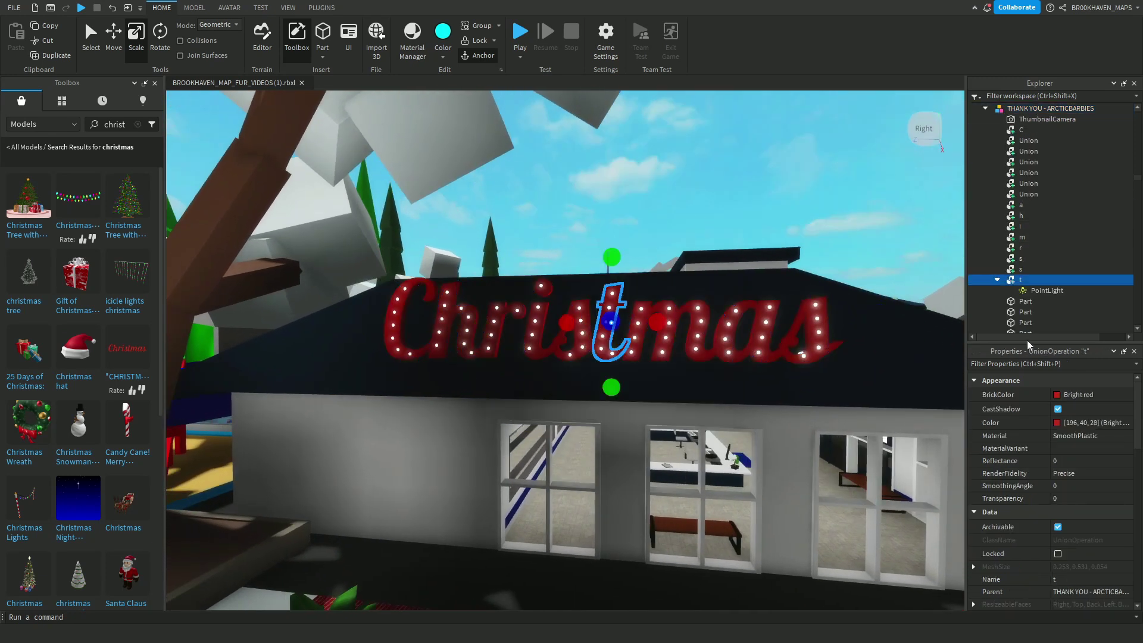
scroll(1019, 274, down, 1)
drag(1104, 438, 1113, 436)
middle_drag(655, 416, 576, 435)
right_drag(575, 435, 576, 436)
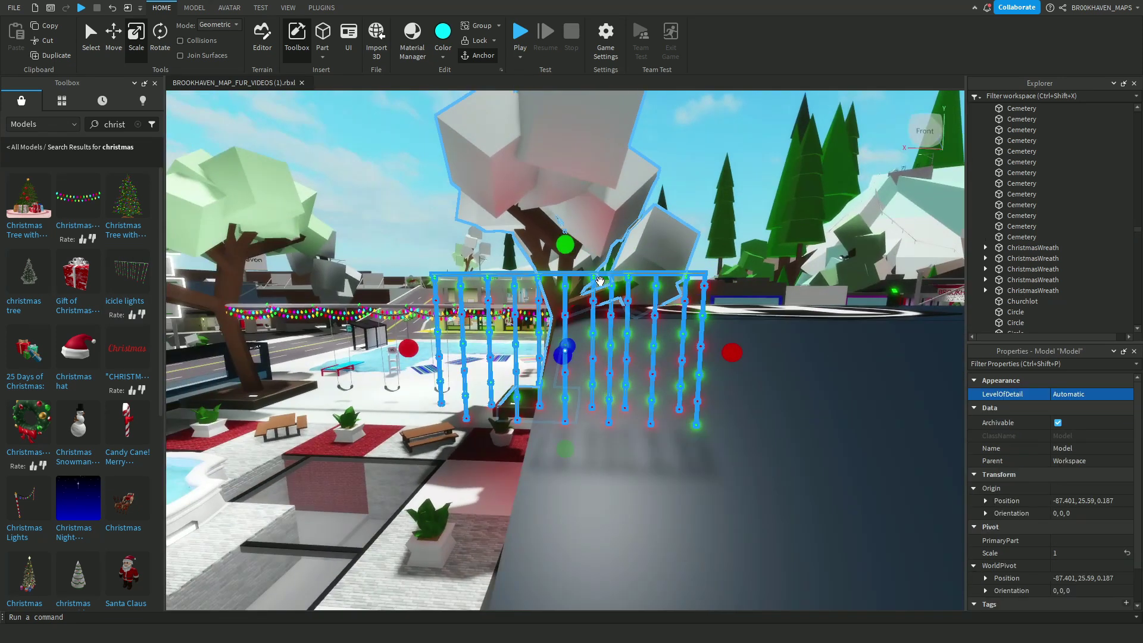
Step: Position the icicle lights at the police station's roof edge and move the reindeer sleigh next to the building
drag(607, 284, 559, 195)
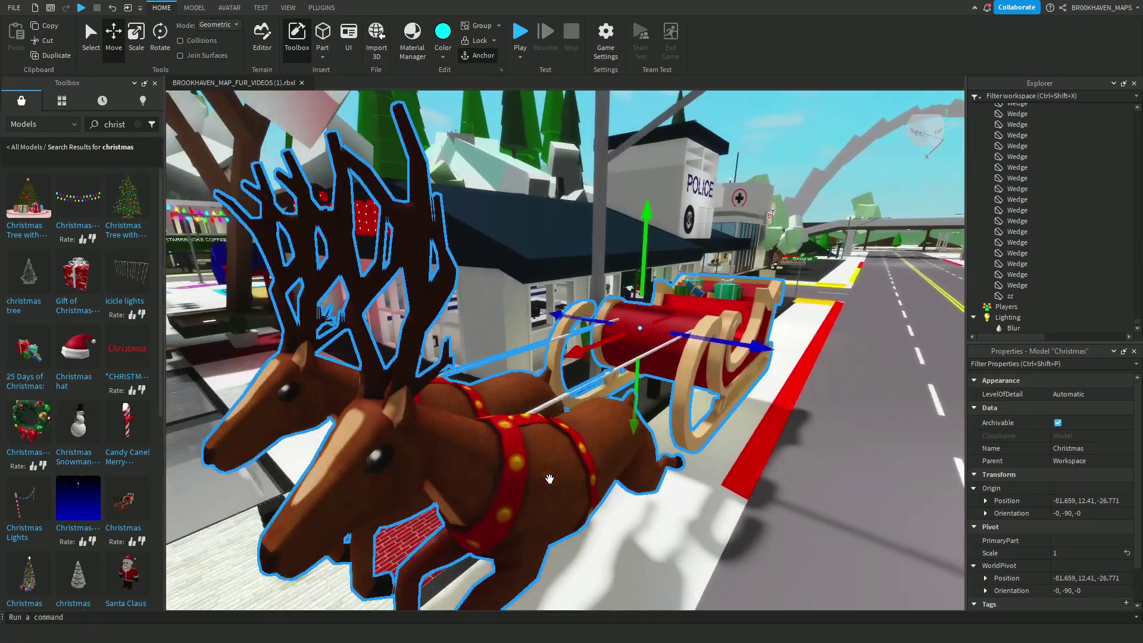
drag(549, 479, 736, 588)
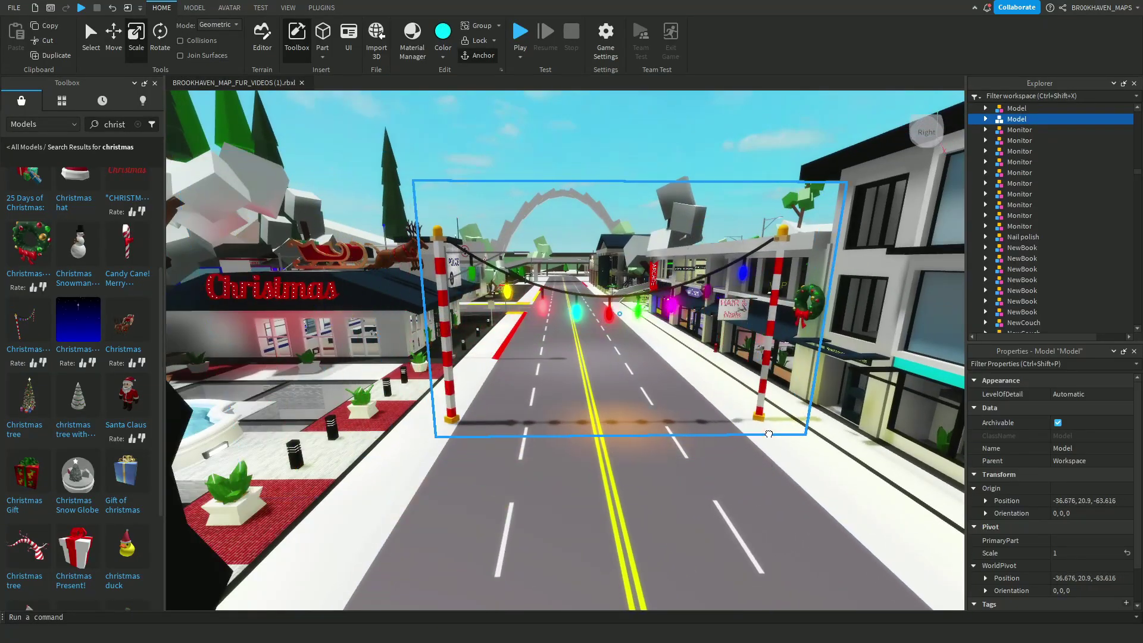
Step: Center the striped-pole light garland across the road and place duplicates of it along the surrounding streets
drag(769, 434, 576, 474)
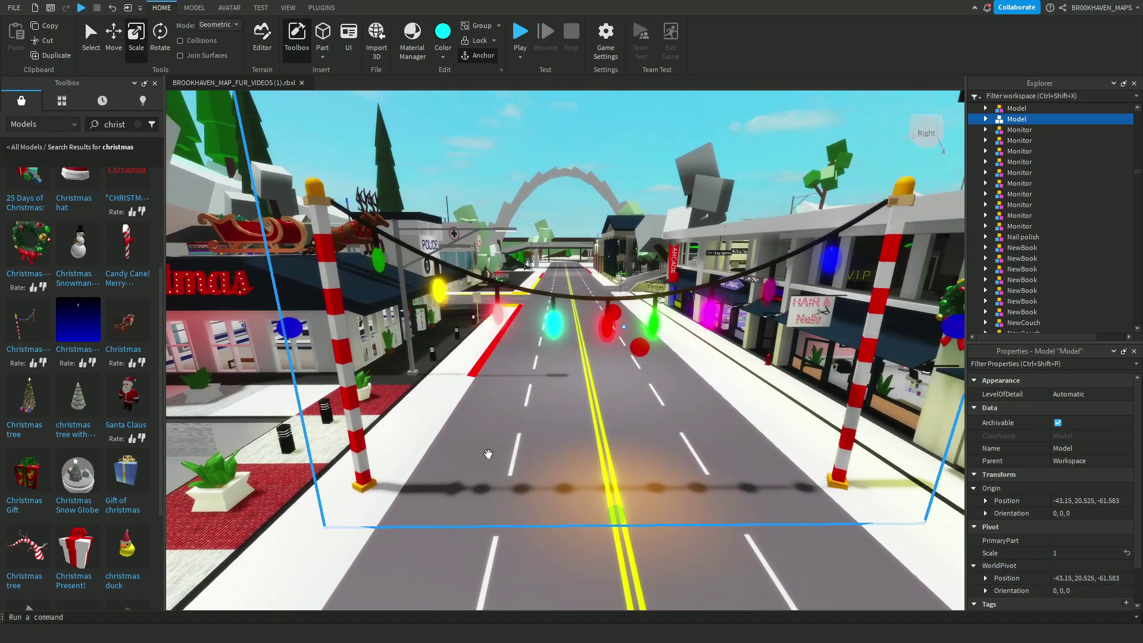
key(ctrl+d)
mouse_move(561, 309)
right_down()
mouse_move(560, 286)
mouse_move(560, 309)
right_up()
right_drag(571, 358, 423, 360)
right_drag(379, 394, 720, 386)
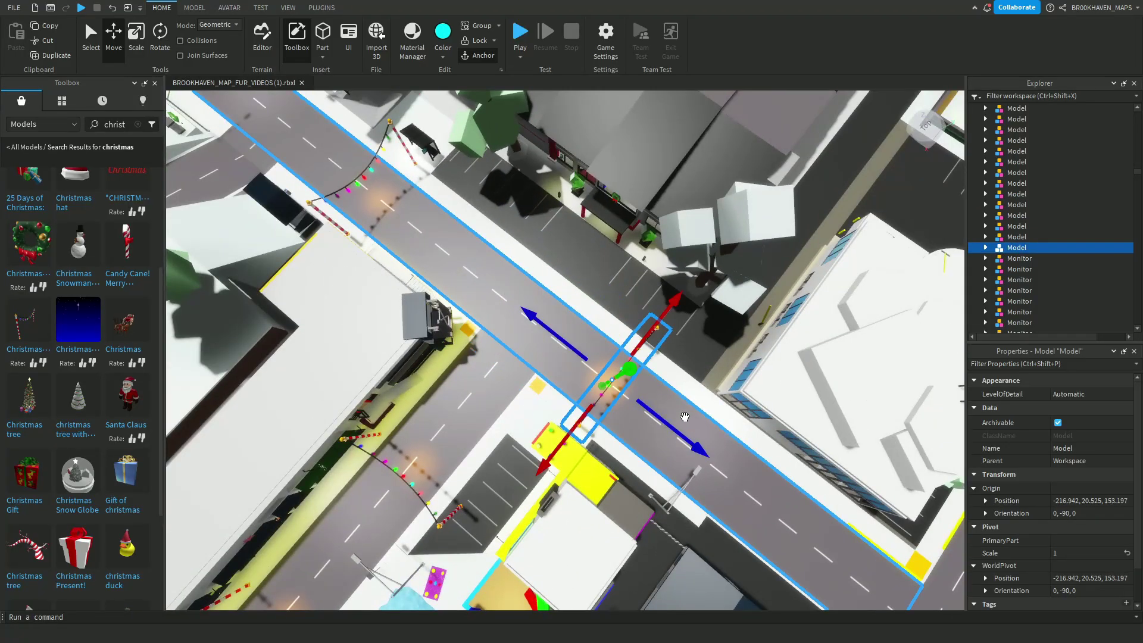
Step: Duplicate the striped-pole light garland and place the copy across another stretch of the town's streets
key(ctrl+d)
drag(684, 417, 383, 257)
right_drag(383, 257, 383, 217)
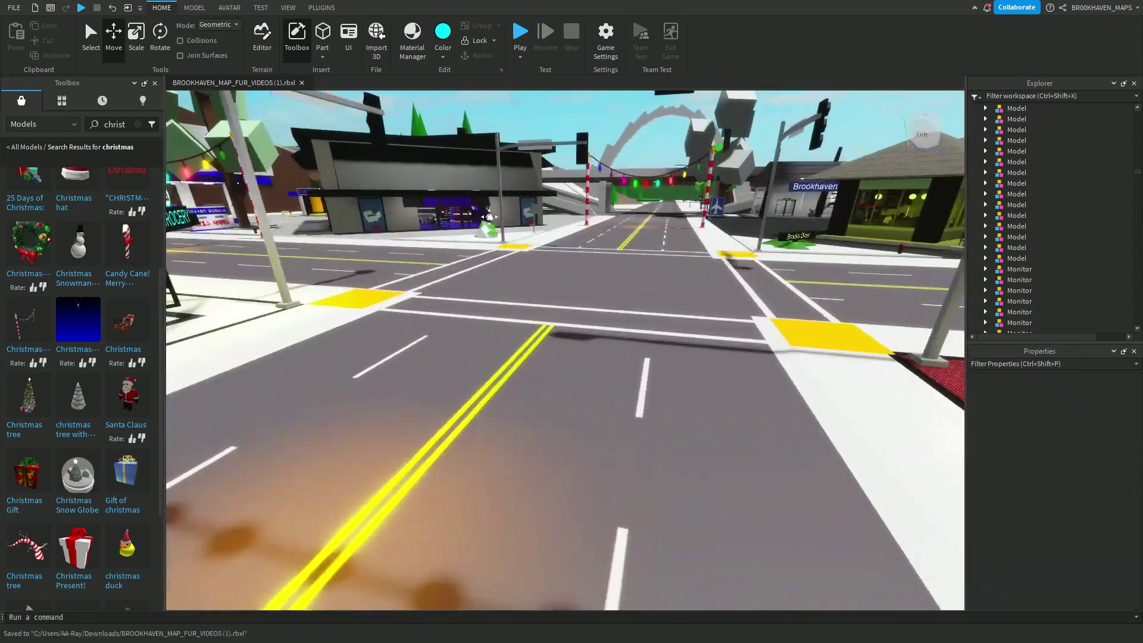
scroll(554, 241, up, 5)
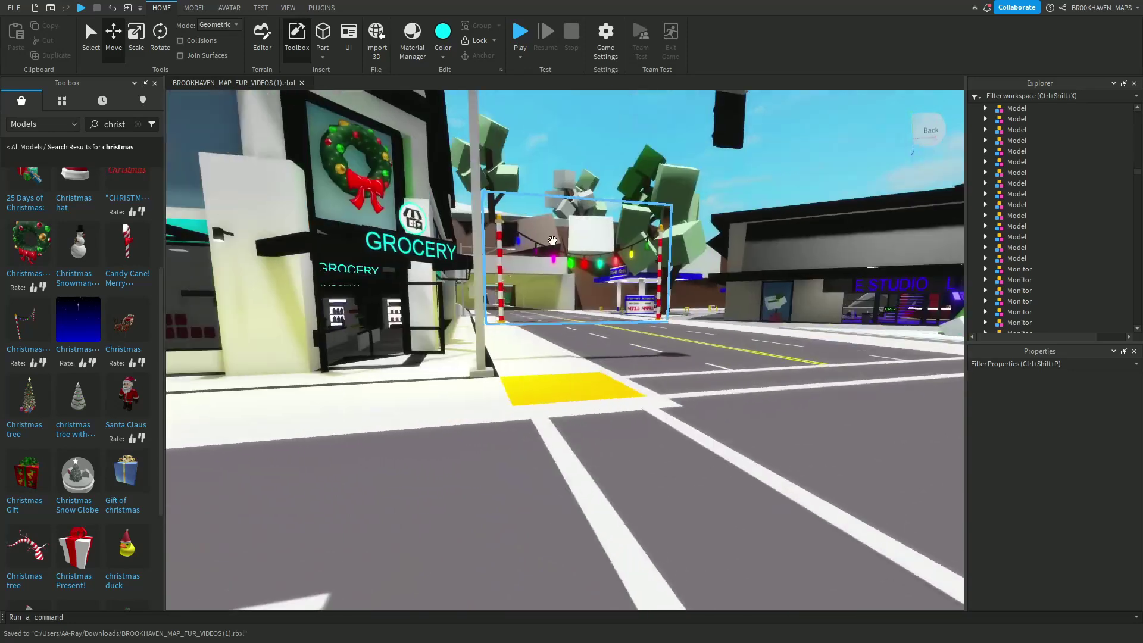
scroll(552, 241, up, 10)
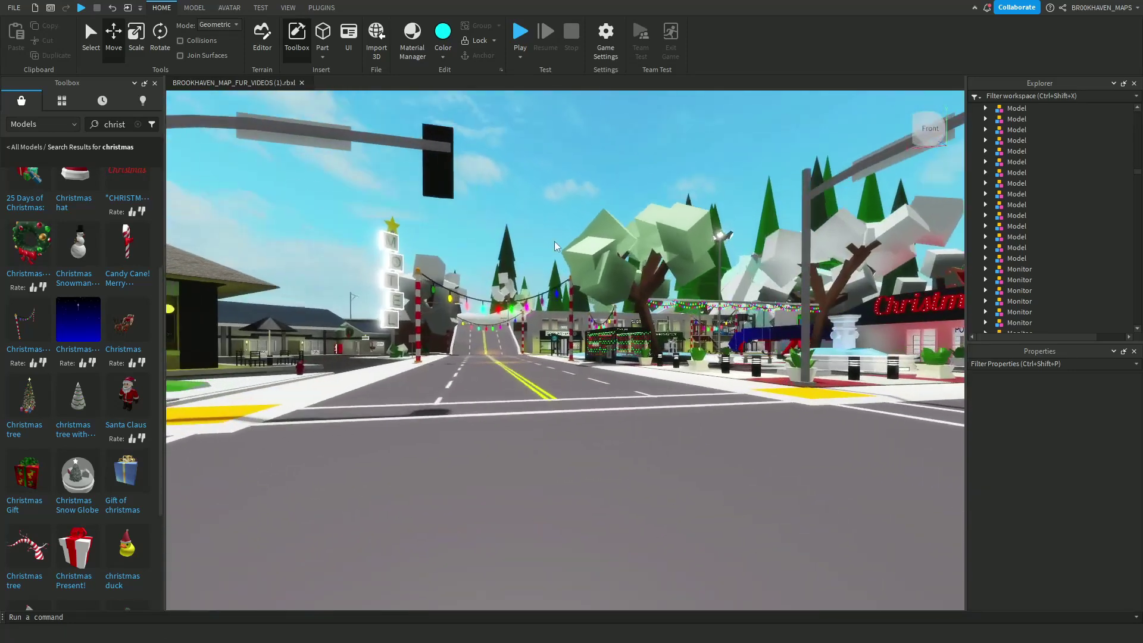
scroll(555, 241, up, 5)
Step: Insert the Christmas cookies plate from the model library and place four of them on the plaza's grey brick paving
right_drag(555, 241, 560, 220)
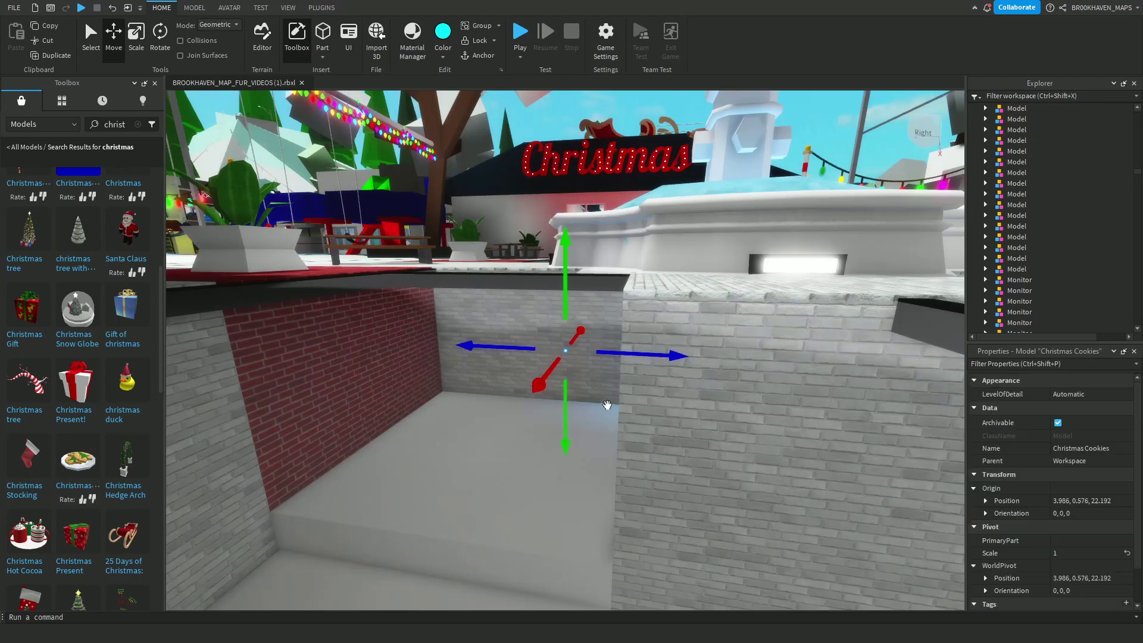
scroll(608, 407, up, 5)
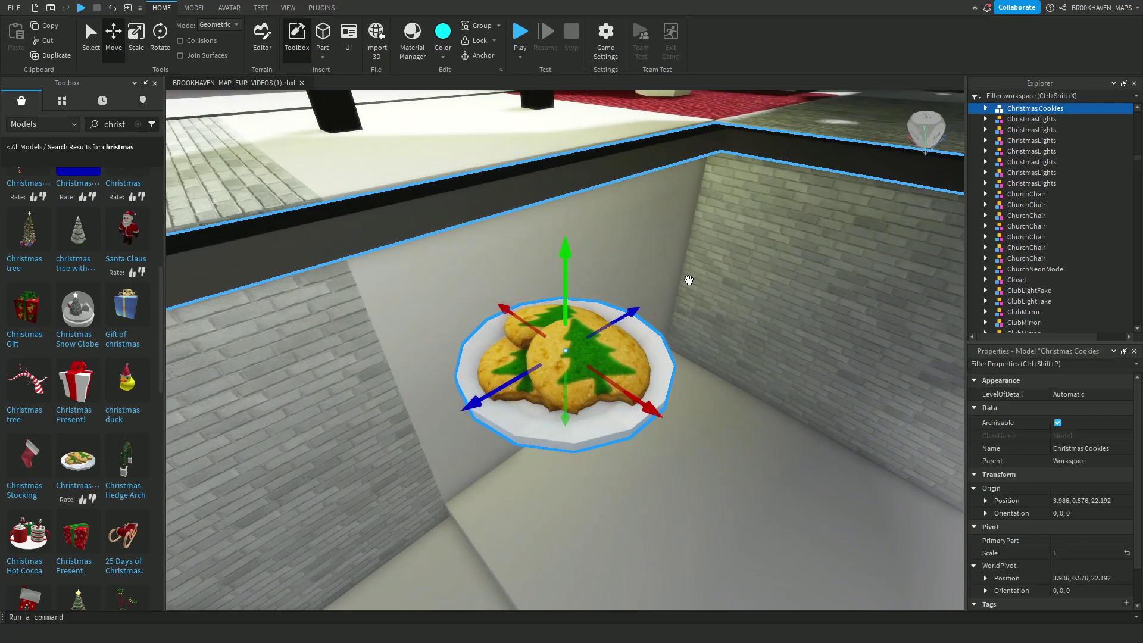
scroll(658, 284, down, 5)
drag(652, 351, 674, 401)
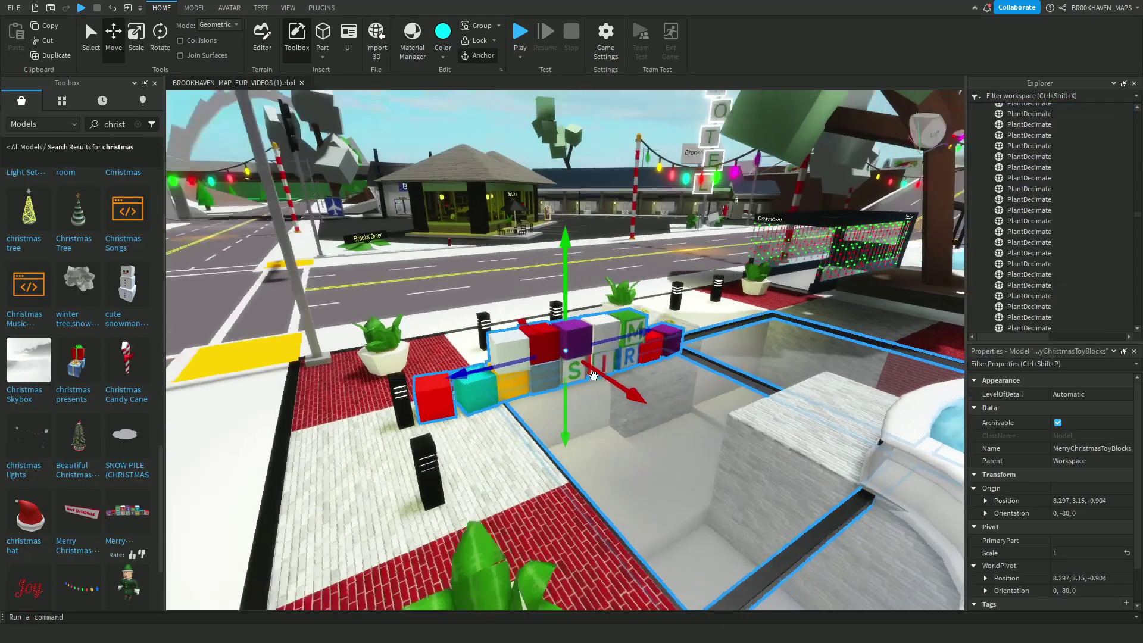
Step: Turn the Merry Christmas toy blocks around and place them, enlarged, in front of the plaza's swing set
scroll(588, 375, up, 5)
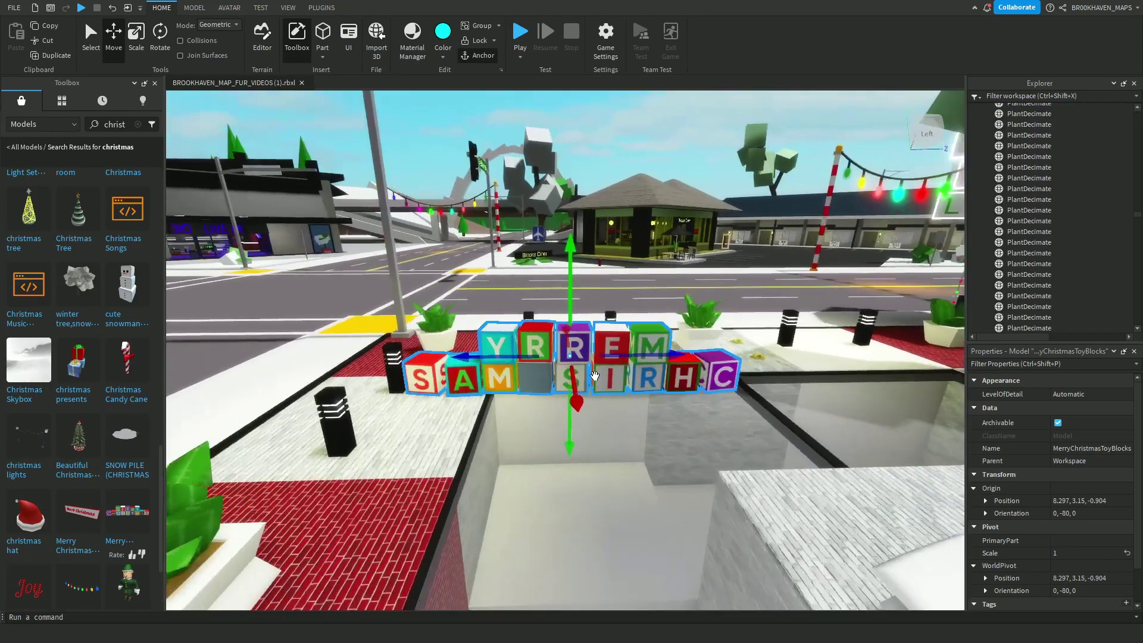
scroll(522, 386, down, 5)
drag(522, 386, 583, 460)
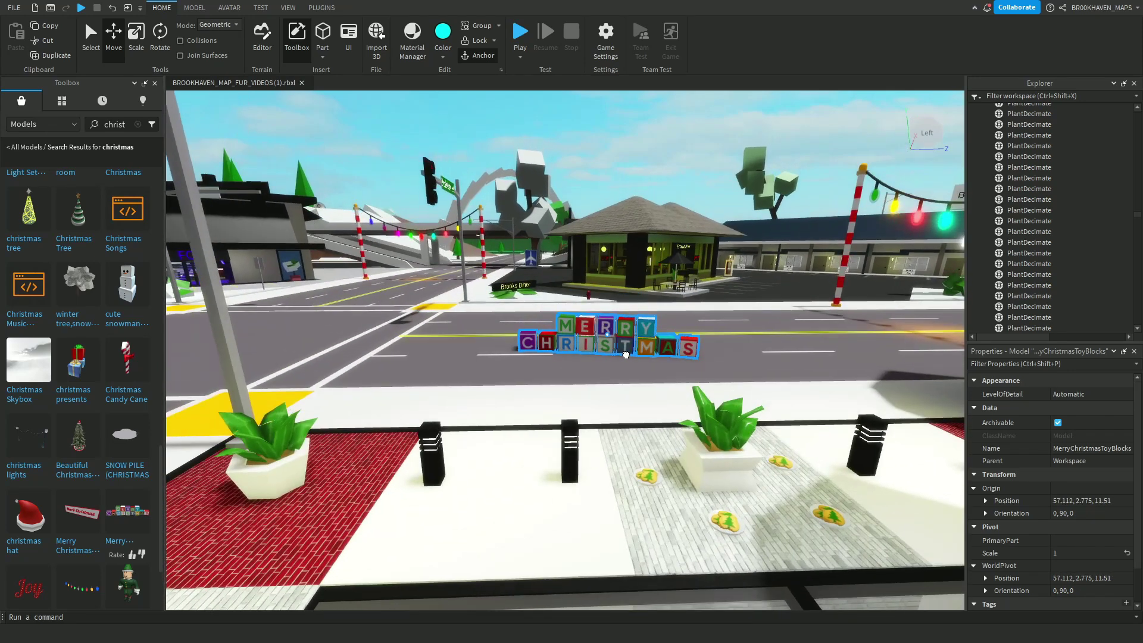
key(w)
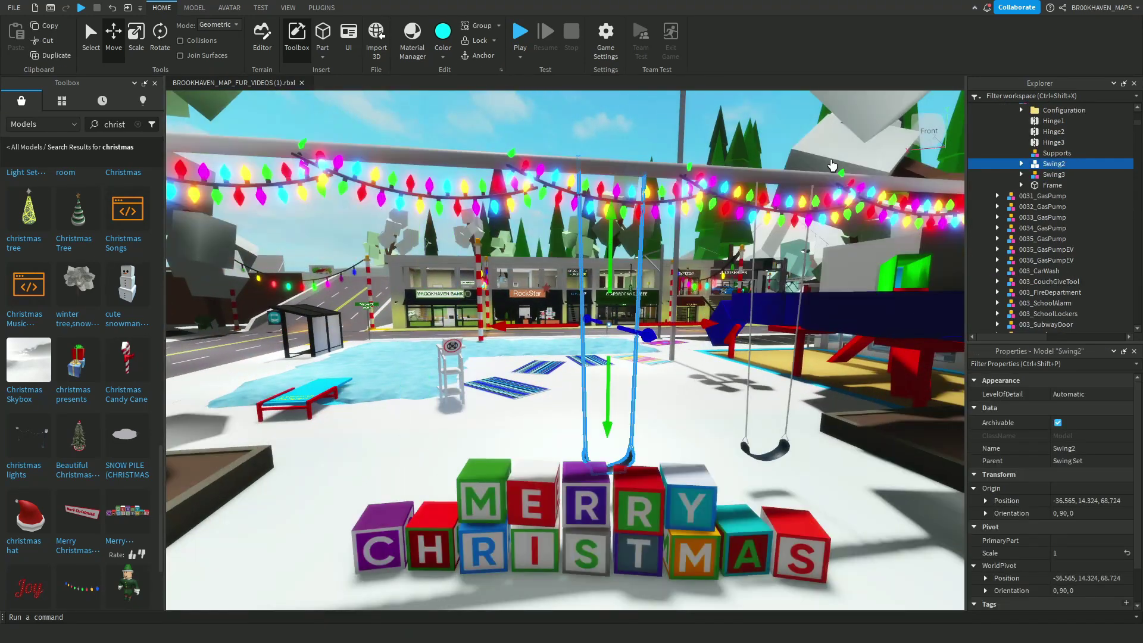
Step: Delete the remaining swings from the swing set behind the Merry Christmas blocks
key(Delete)
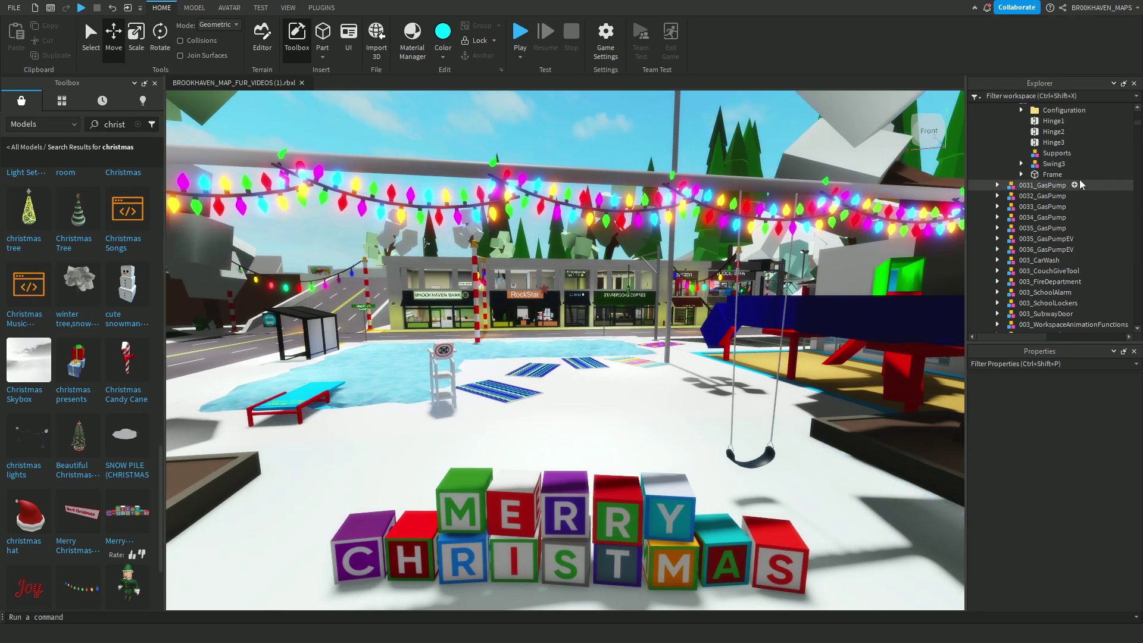
key(Delete)
click(570, 513)
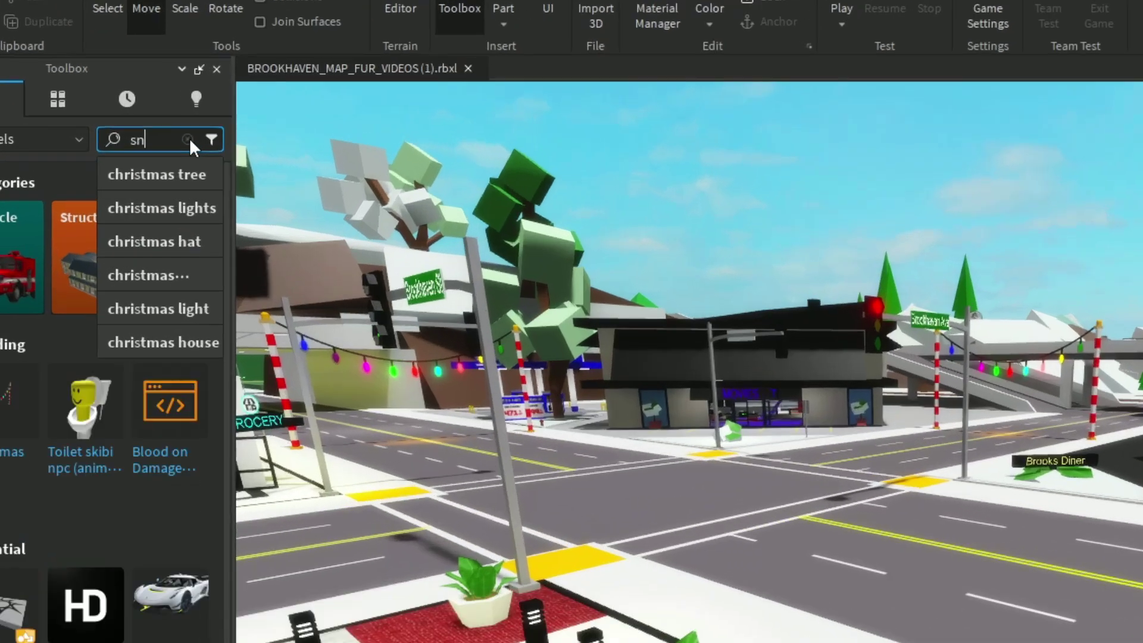
Step: Search the model library for snowman and insert the 2020 Christmas snowman decoration on the street
text(owman)
key(Return)
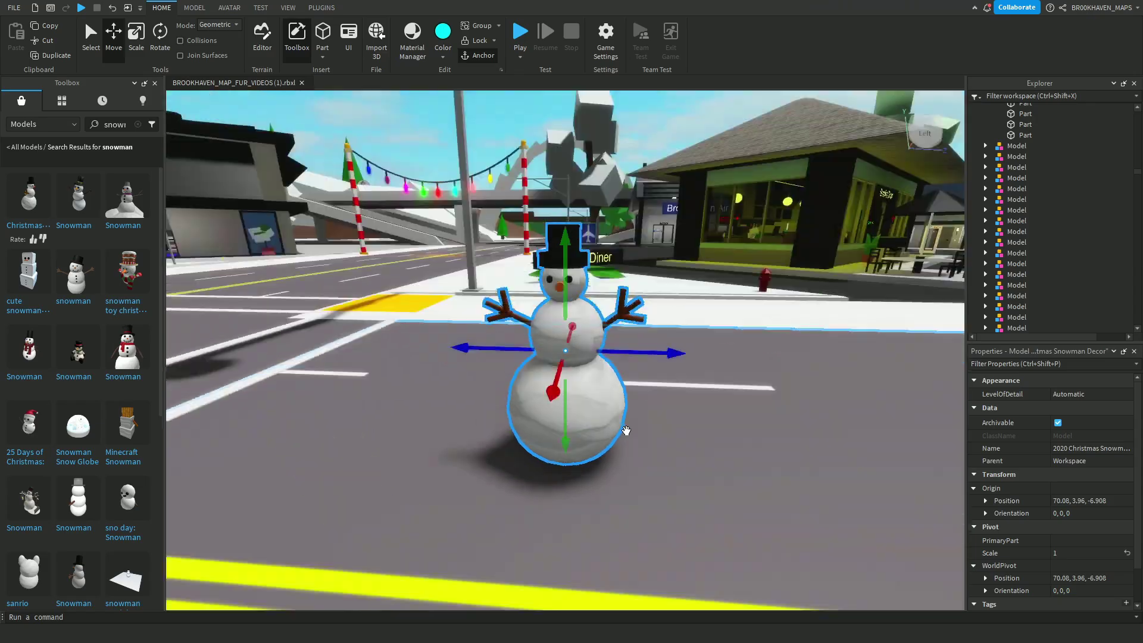
scroll(626, 430, up, 6)
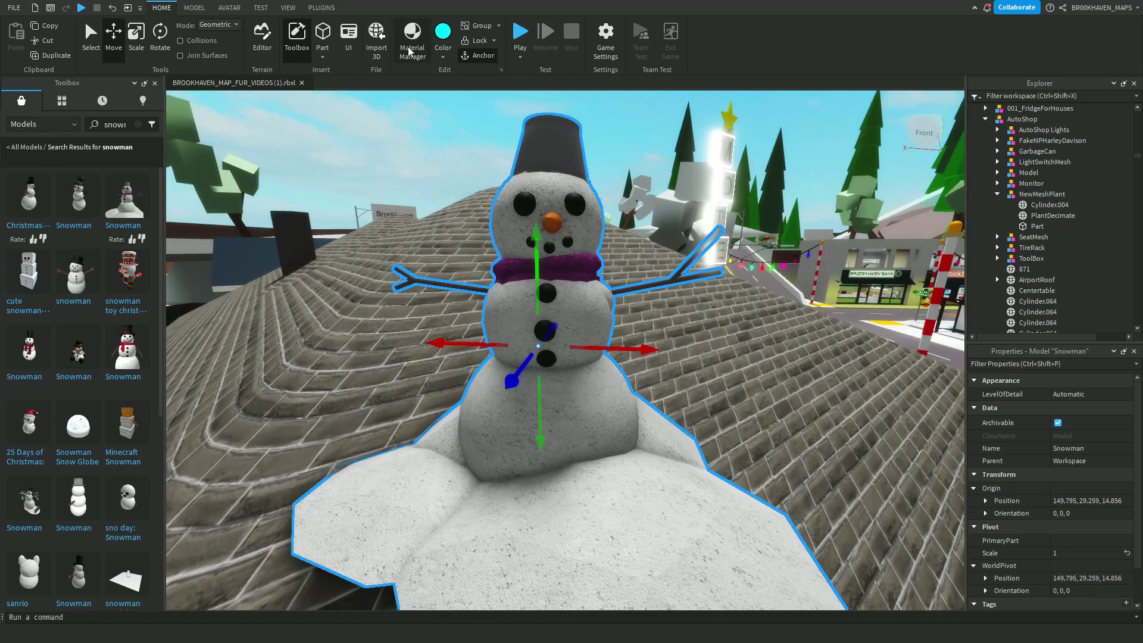
Step: Change the material of the snowman on a snow mound and place copies at scale 1.516 beside the streets
click(411, 50)
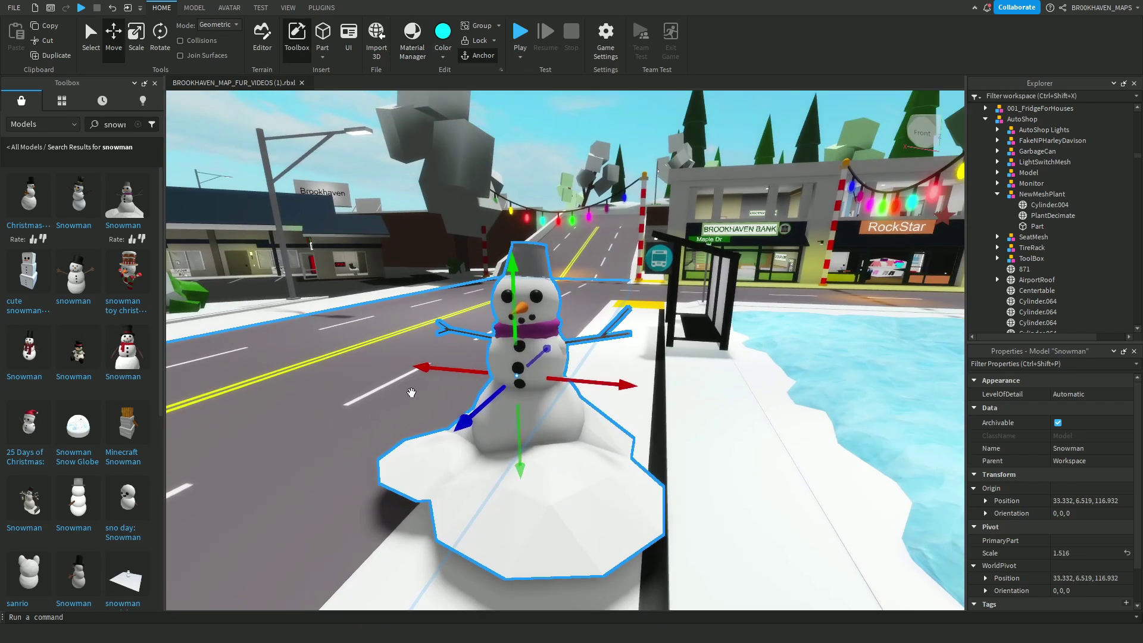
middle_drag(411, 392, 577, 379)
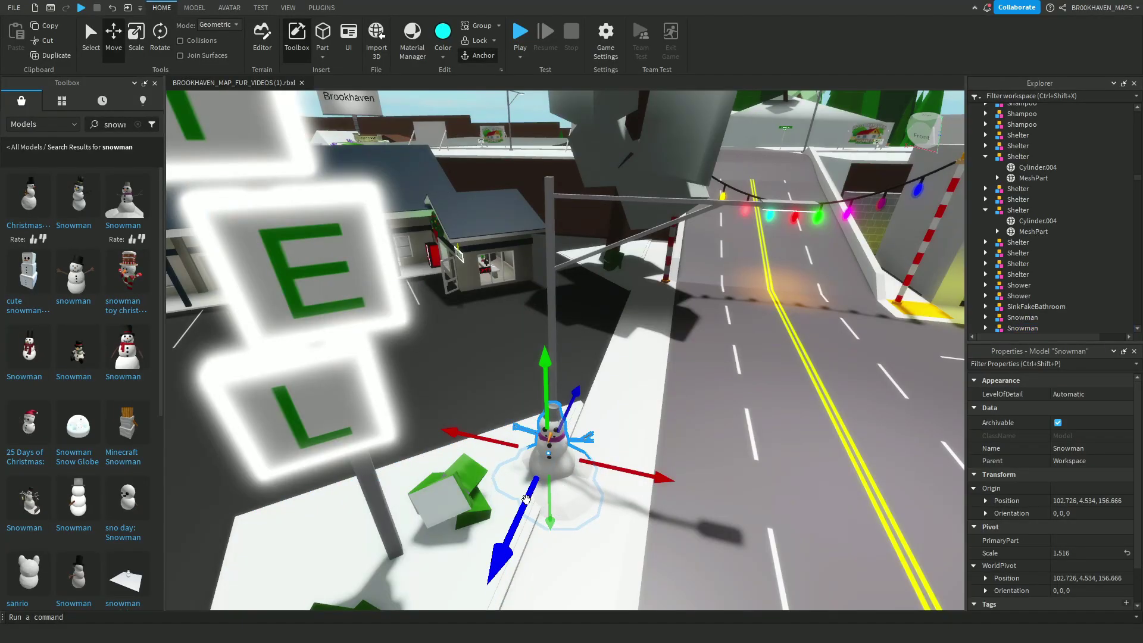
drag(527, 499, 535, 373)
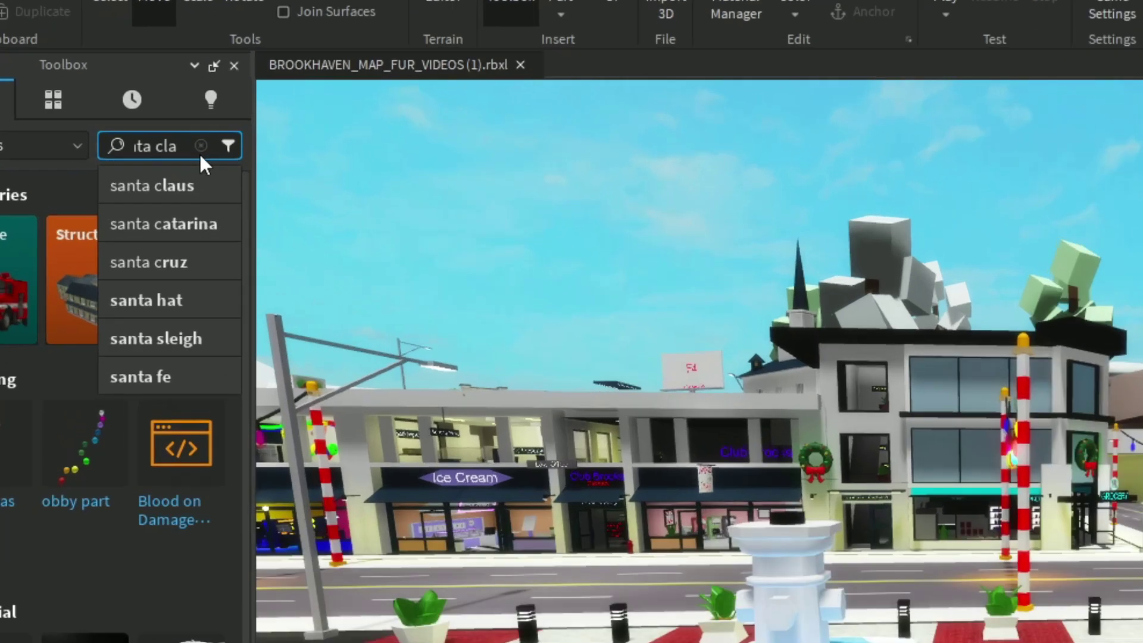
Step: Search the model library for santa claus and place an enlarged seated Santa above the road tunnel
text(us)
key(Return)
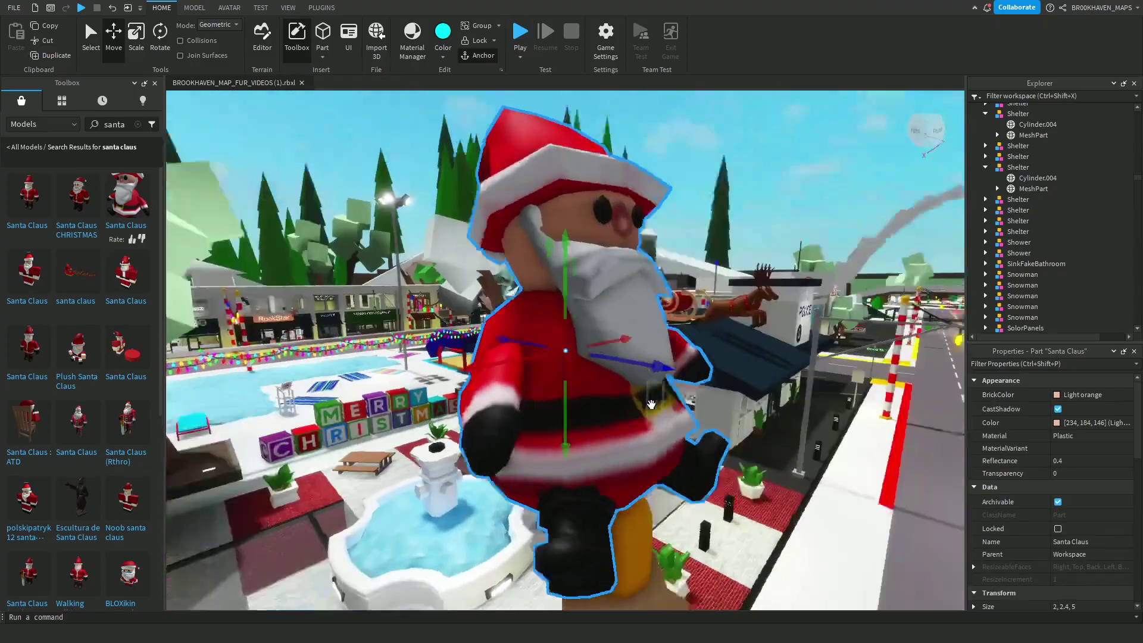
scroll(651, 405, down, 5)
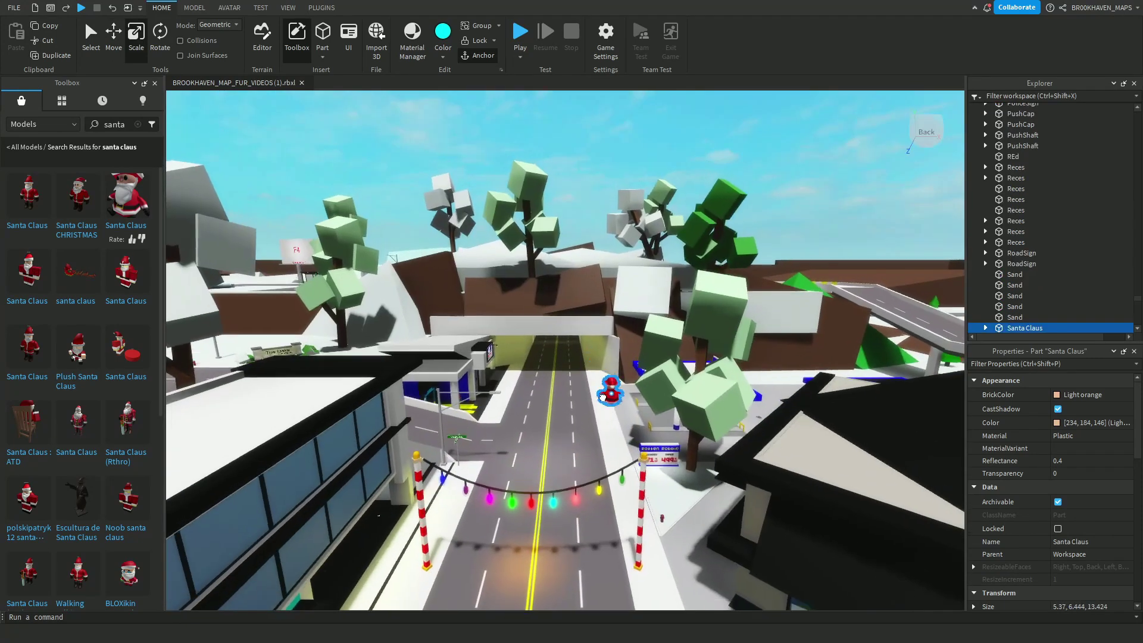
scroll(532, 405, up, 5)
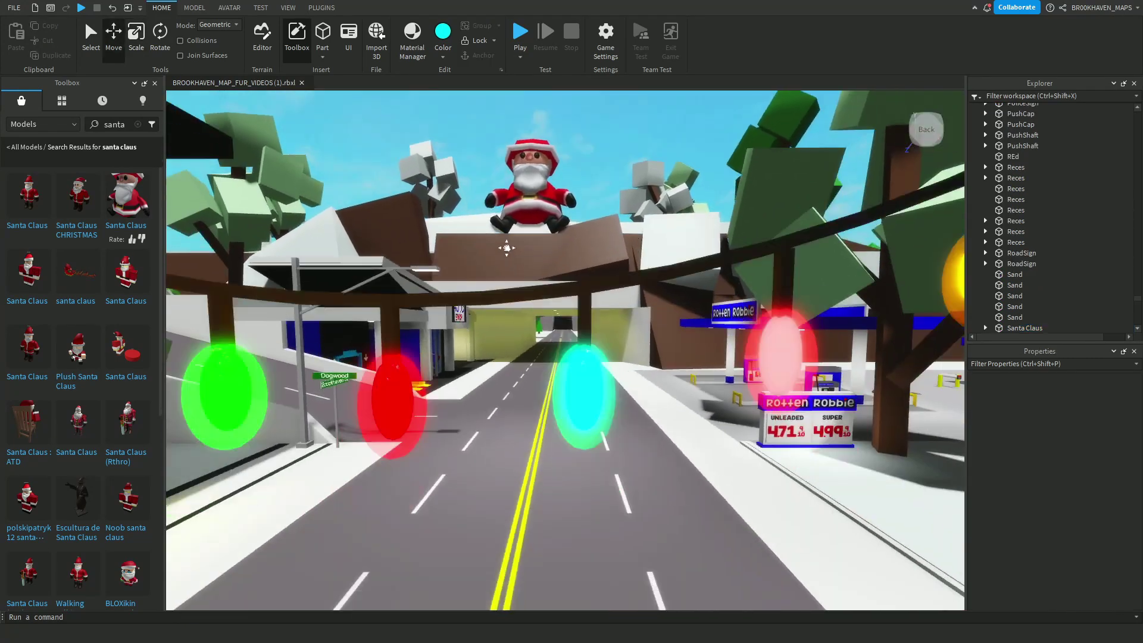
scroll(637, 349, down, 5)
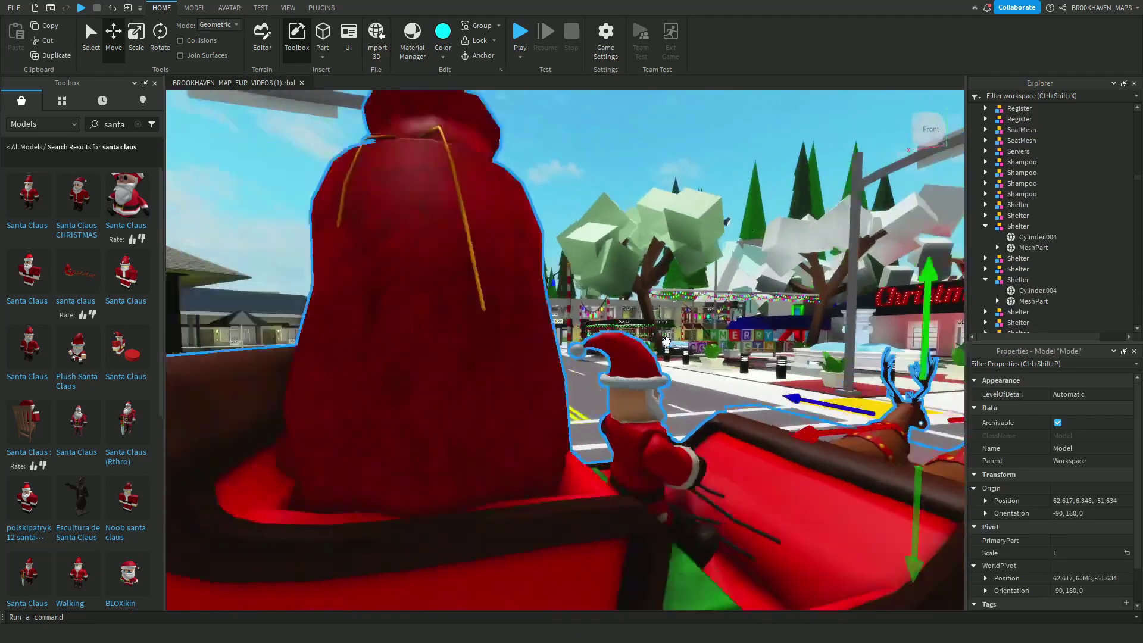
Step: Raise the Santa sleigh with reindeer high above the intersection and rotate it
right_drag(596, 333, 661, 341)
scroll(661, 341, down, 10)
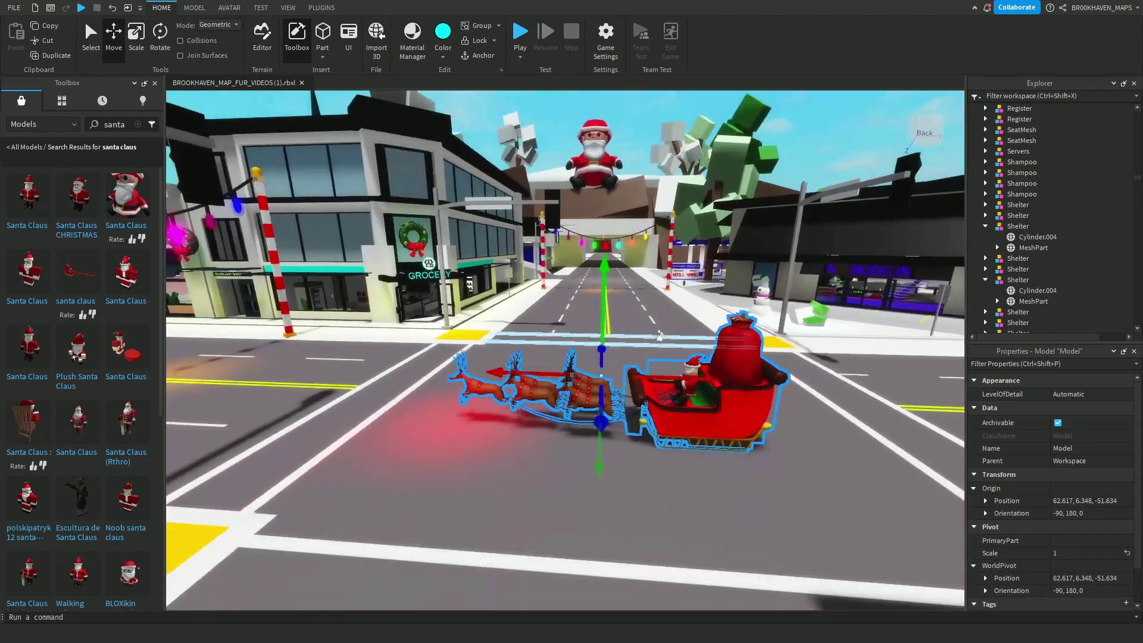
mouse_move(598, 307)
mouse_down()
mouse_move(596, 279)
mouse_move(586, 321)
mouse_move(589, 306)
mouse_up()
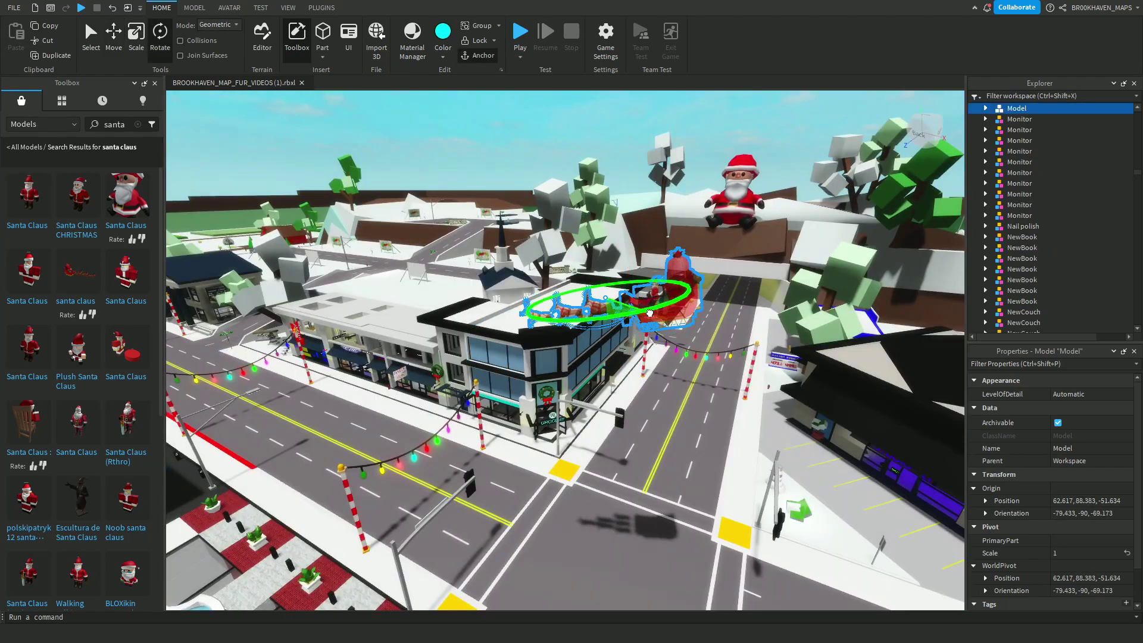
right_drag(649, 313, 425, 205)
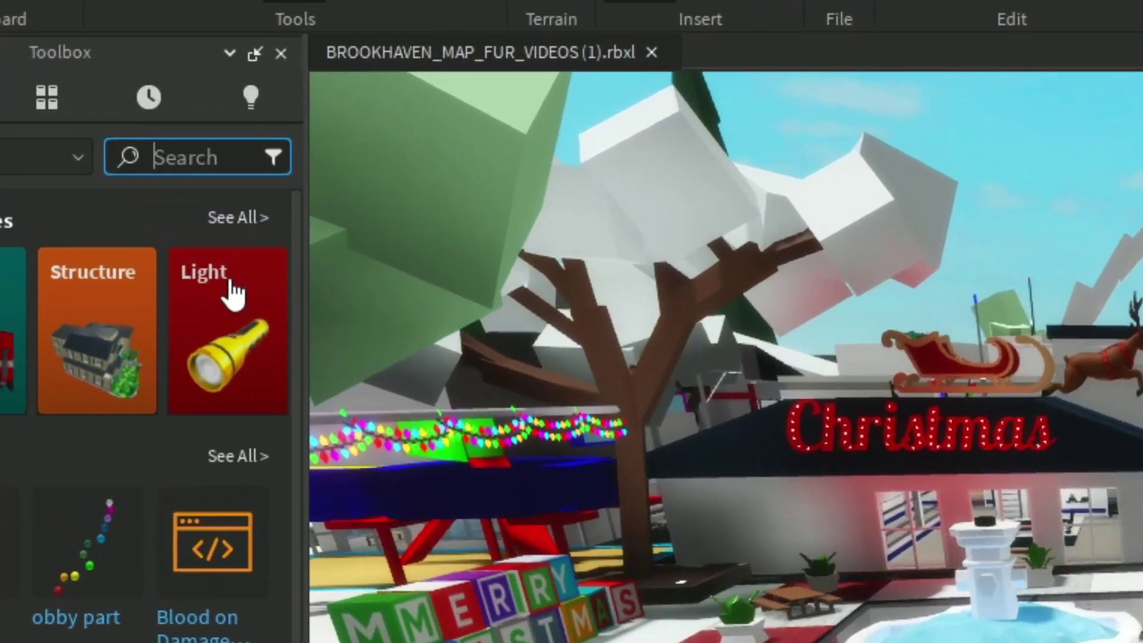
Step: Search the model library for grinch and delete the inserted Max dog from the street
text(grinch)
key(Return)
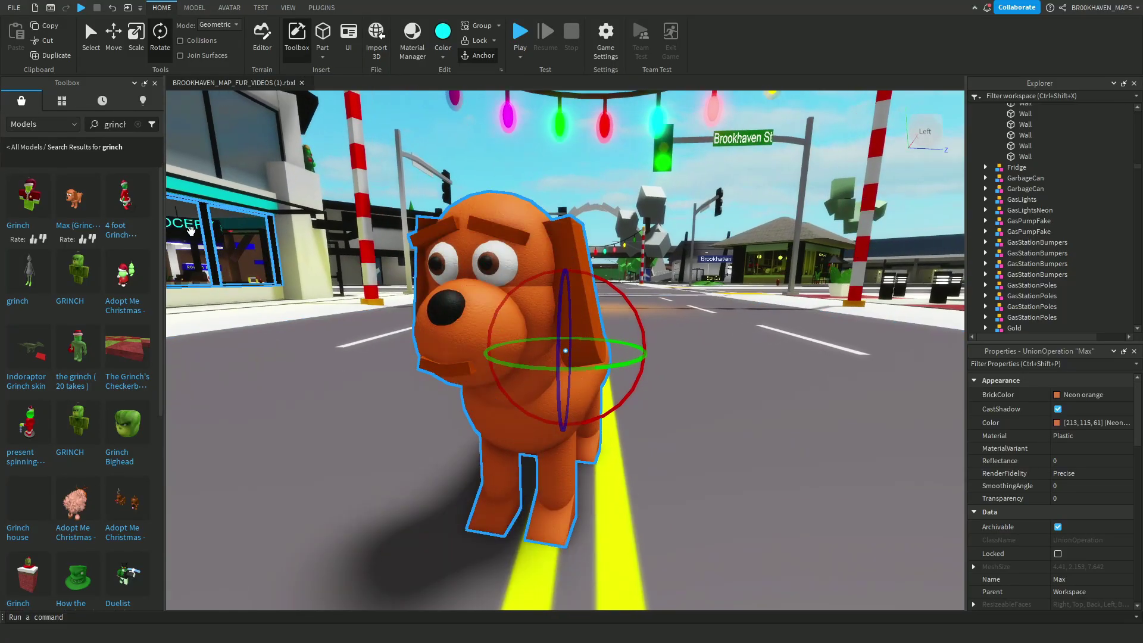
key(Delete)
Step: Insert the 4 foot Grinch model on the street and adjust its placement
click(126, 196)
click(687, 347)
right_drag(684, 351, 684, 432)
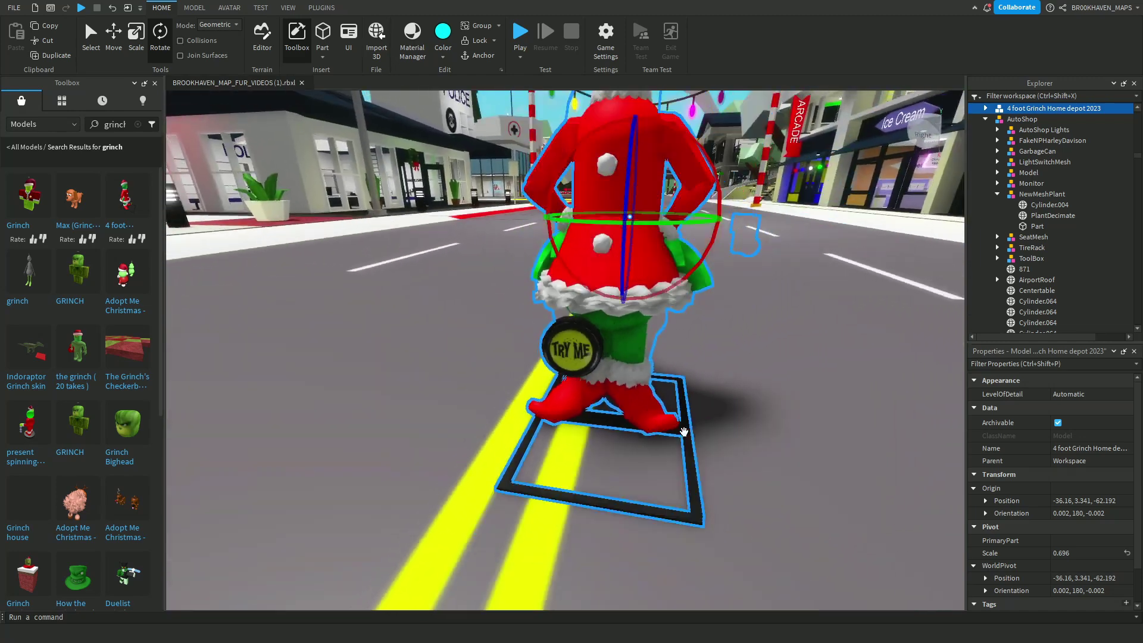
drag(655, 393, 513, 459)
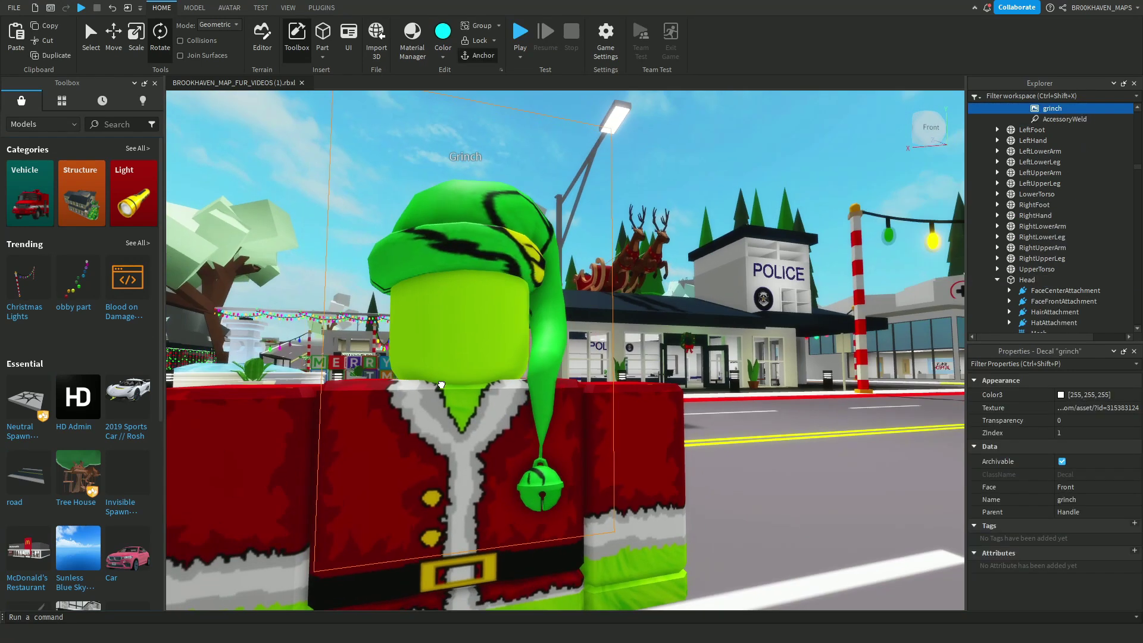
Step: Set the face decal on the Grinch character's head to the grinch texture with asset id 315383124
click(438, 386)
right_drag(438, 386, 471, 420)
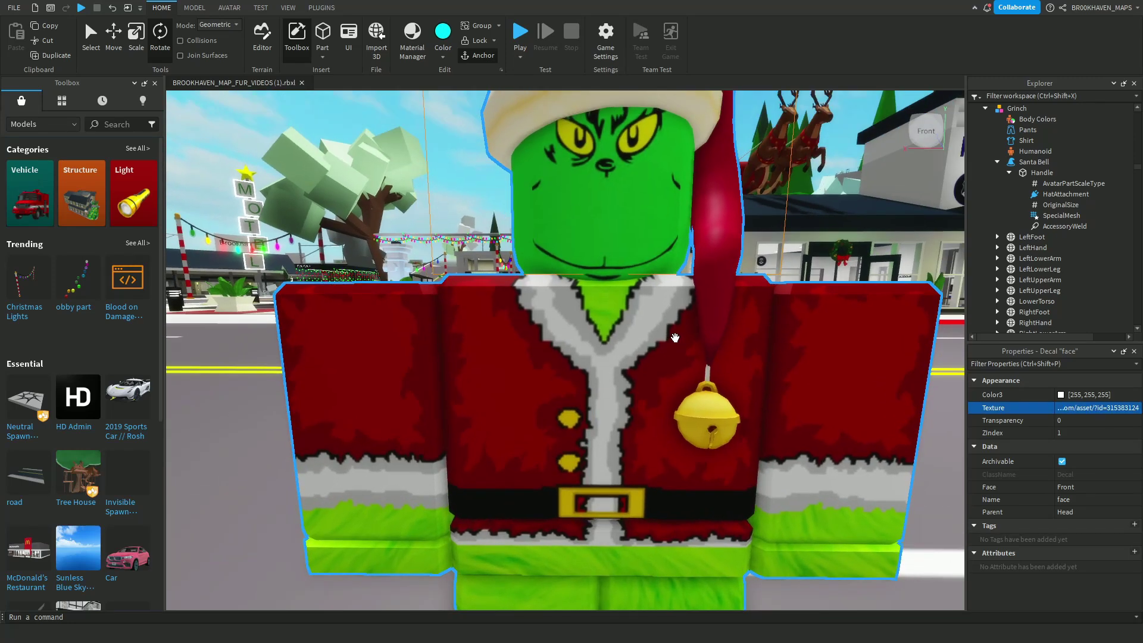
Step: Insert the Max dog next to the Grinch in the bunk-bed room
scroll(675, 337, down, 3)
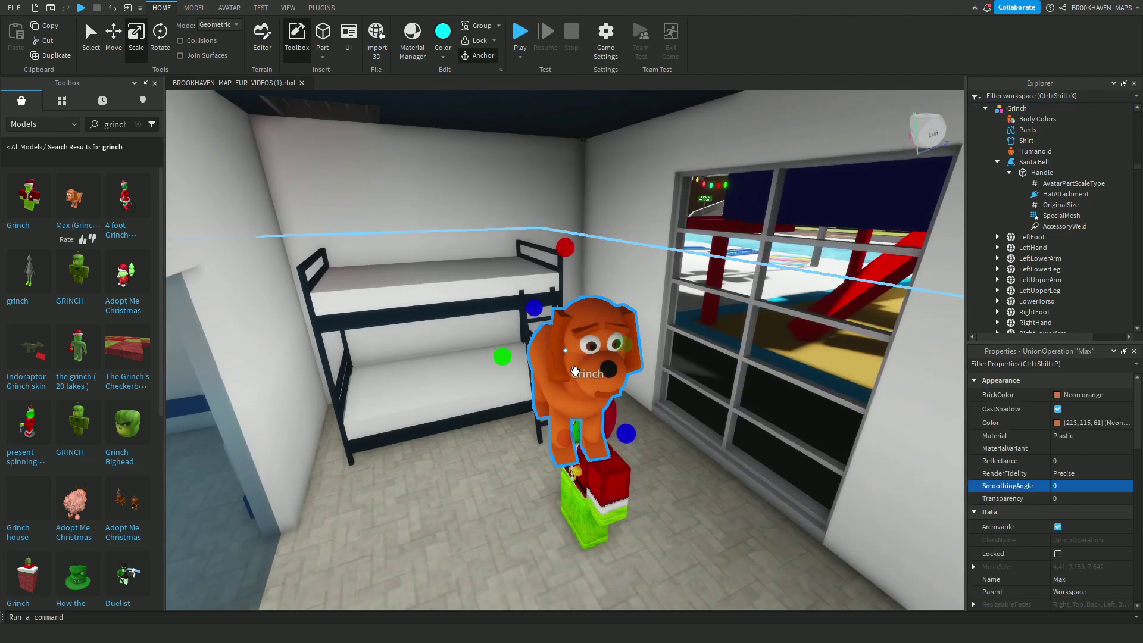
click(546, 445)
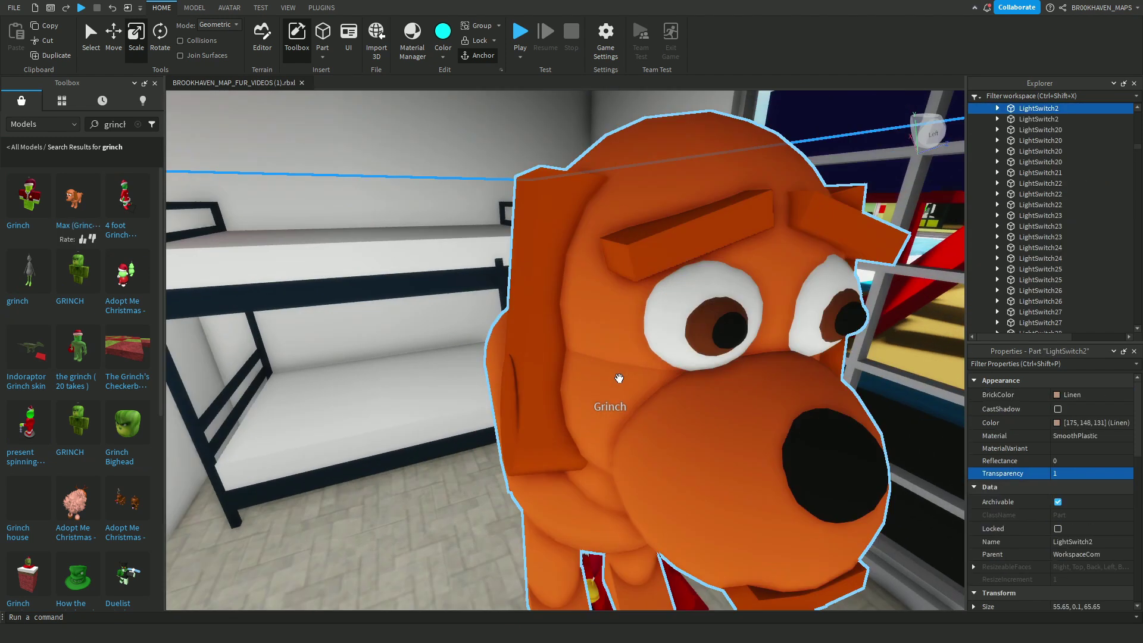
click(619, 378)
Step: Place a decorated Christmas tree behind the Merry Christmas blocks and enlarge it to scale 4.965
scroll(543, 452, down, 5)
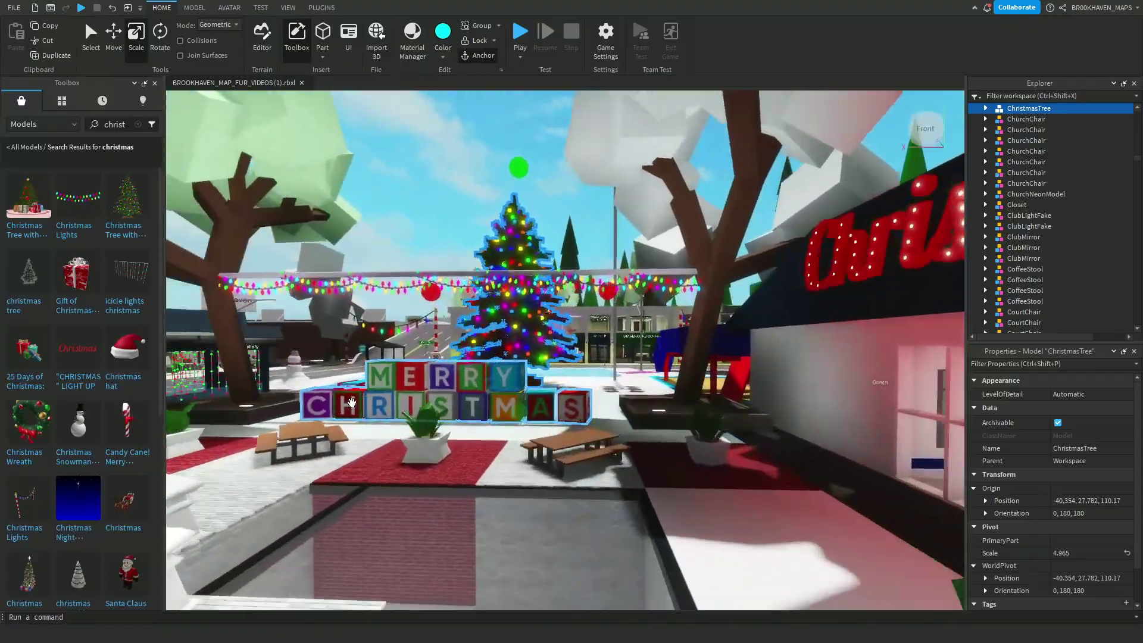
right_drag(351, 403, 396, 365)
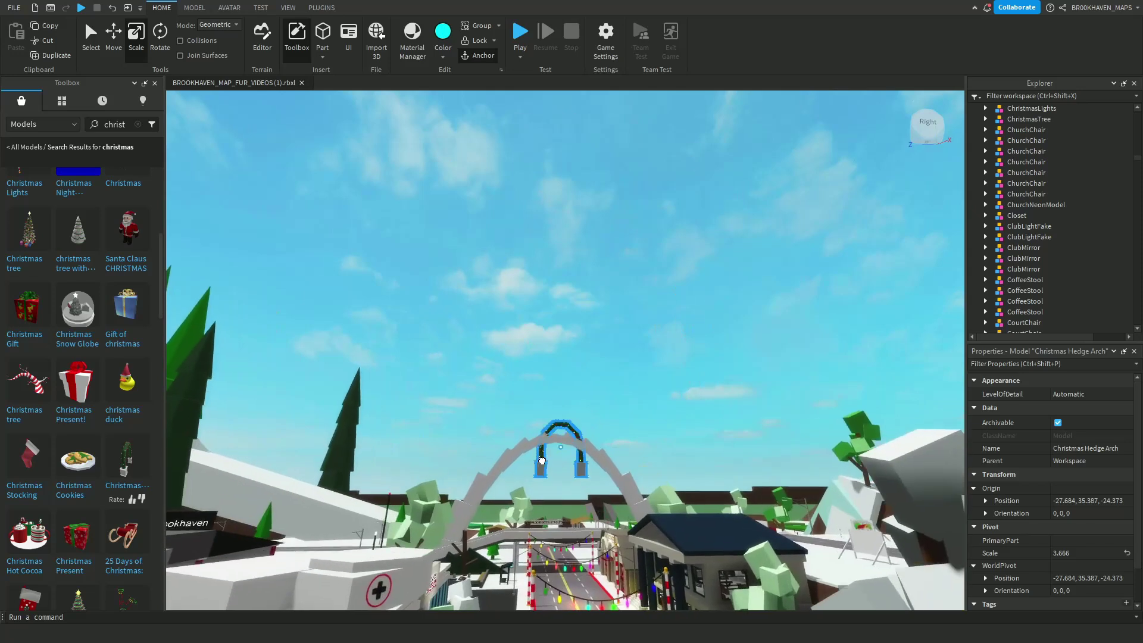
Step: Enlarge the Christmas hedge arch to scale 11.843 and stand it across the road beside the pale arch
drag(543, 491, 554, 524)
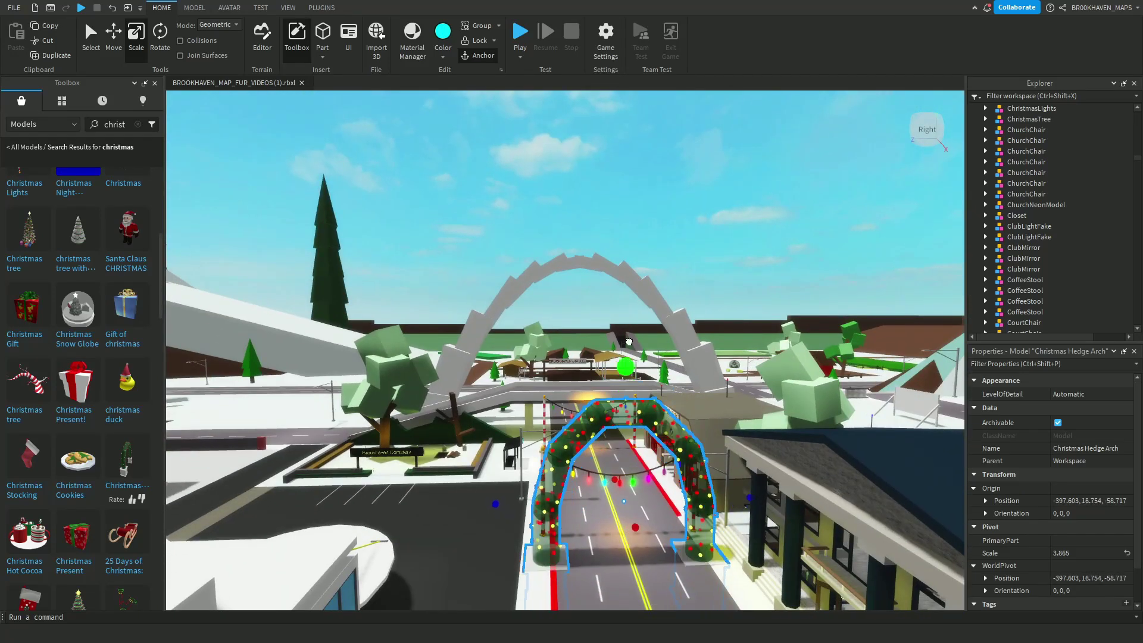
drag(621, 241, 520, 392)
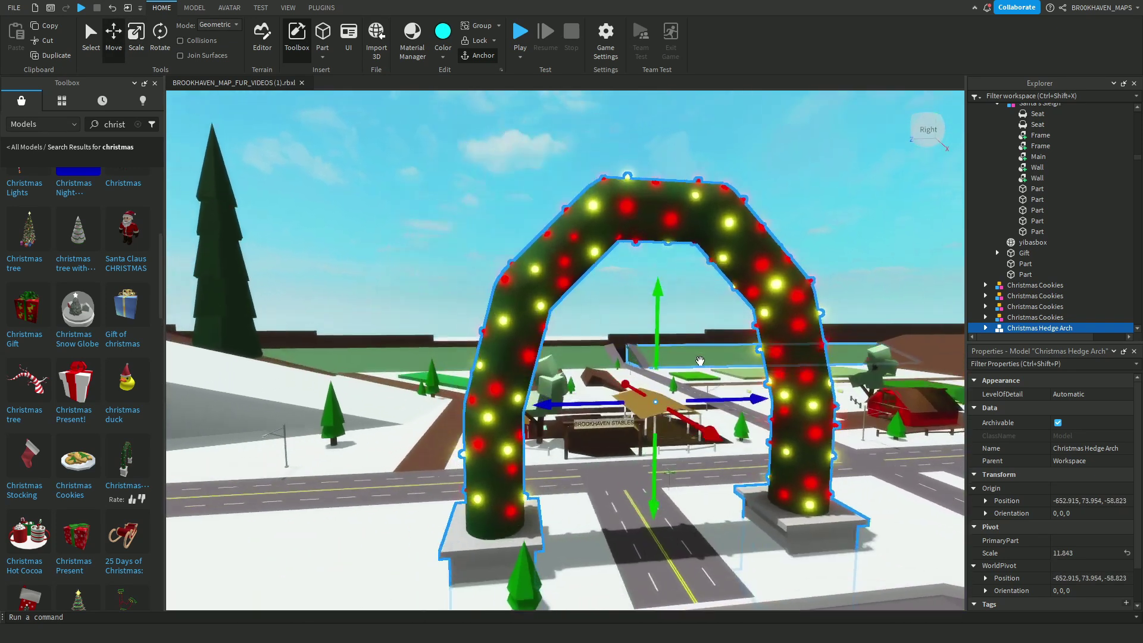
drag(700, 361, 286, 417)
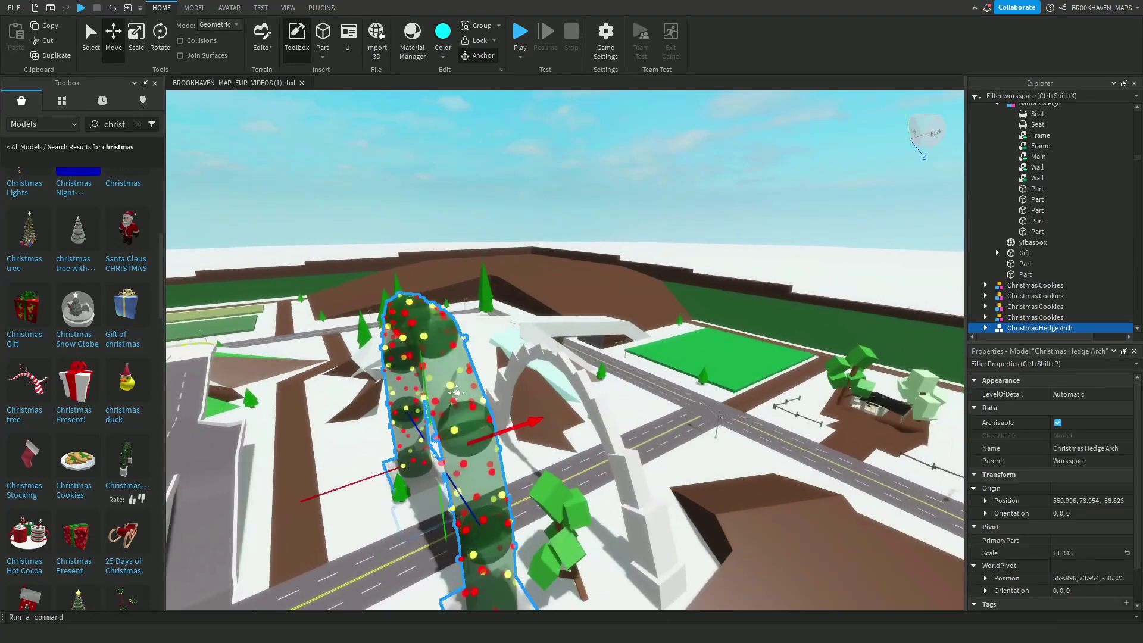
click(550, 563)
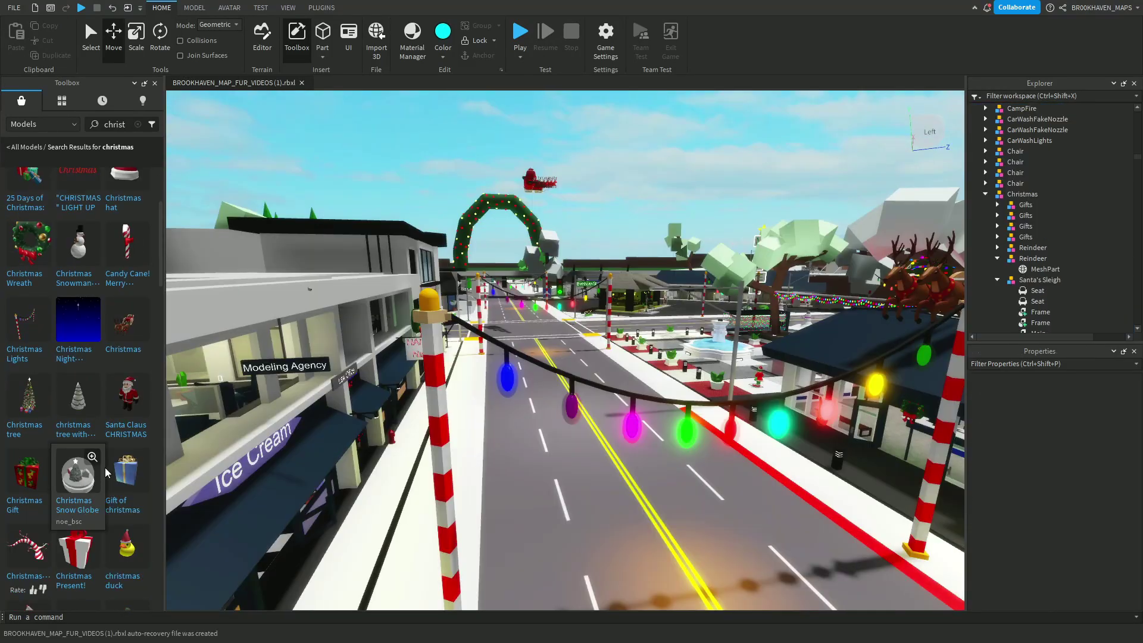
Step: Insert the Christmas Snow Globe and set it on the wooden picnic table by the fountain, turned about 40 degrees
click(548, 370)
drag(577, 389, 500, 347)
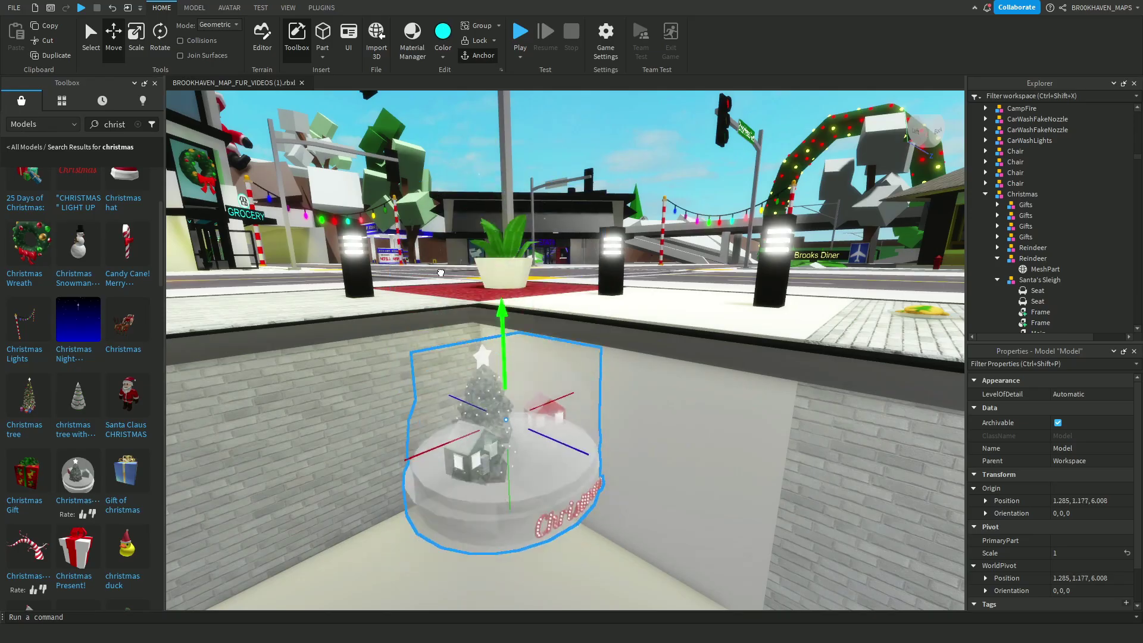
scroll(448, 289, up, 5)
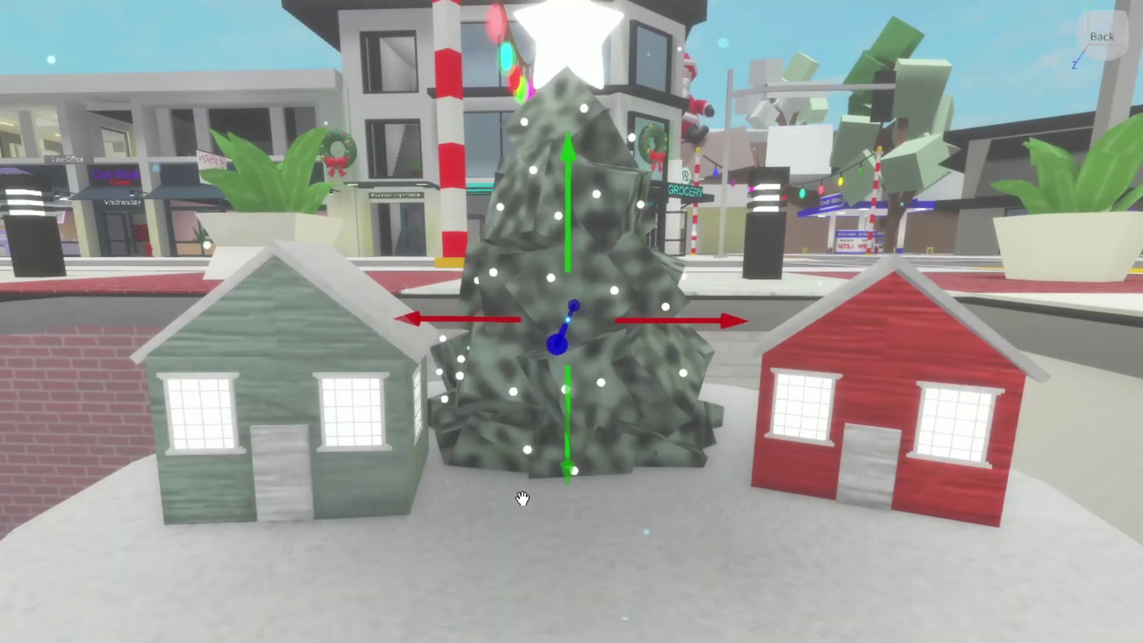
scroll(522, 498, down, 6)
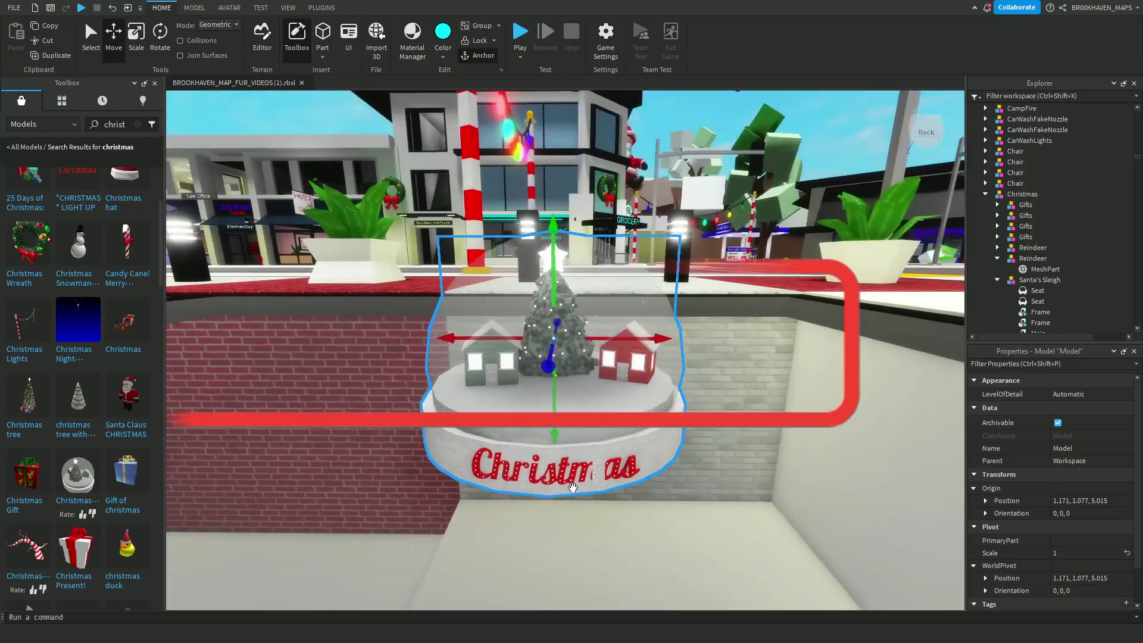
scroll(536, 506, up, 5)
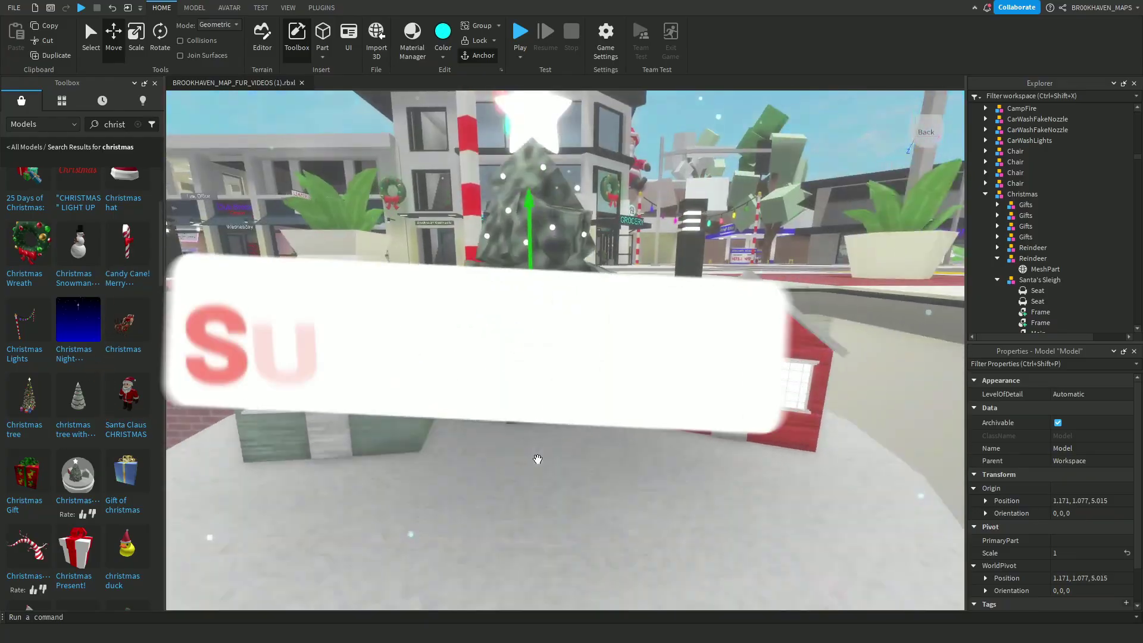
scroll(537, 460, down, 5)
scroll(574, 472, up, 5)
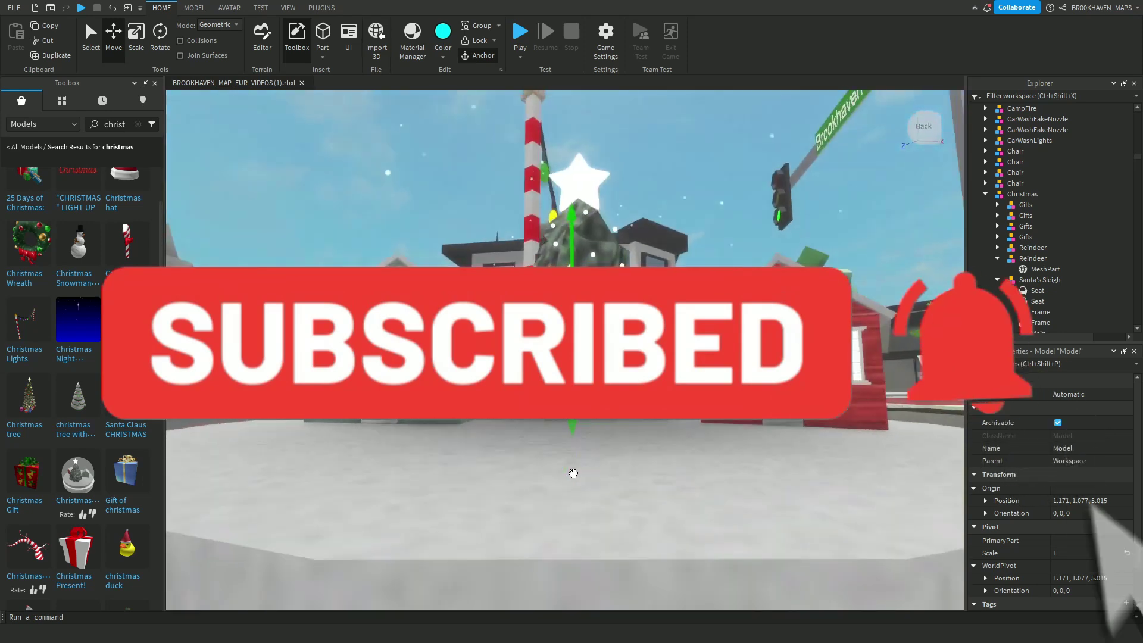
scroll(573, 474, down, 5)
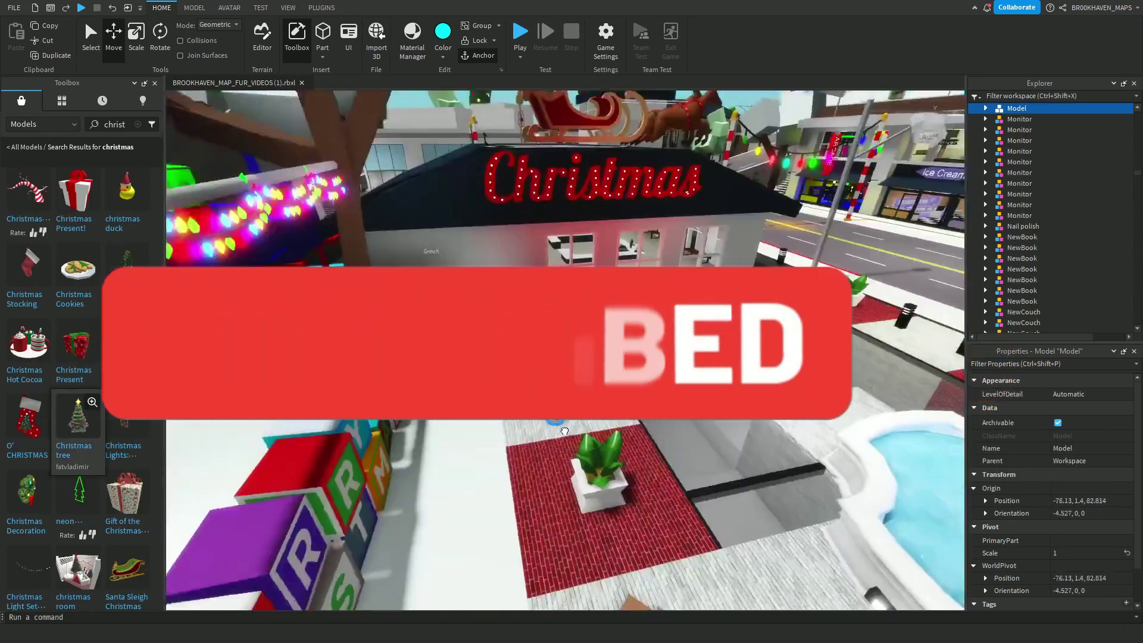
scroll(635, 439, up, 5)
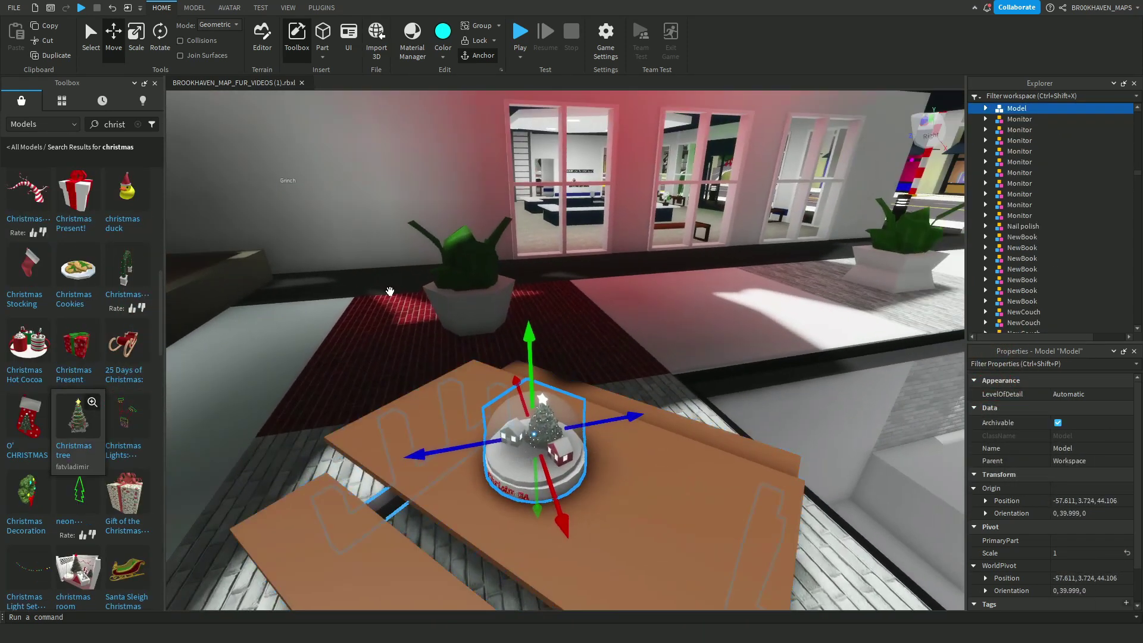
Step: Search the models for "christmas car", insert the red pickup with a tree in its bed and park it in the motel lot
double_click(119, 129)
text(chris)
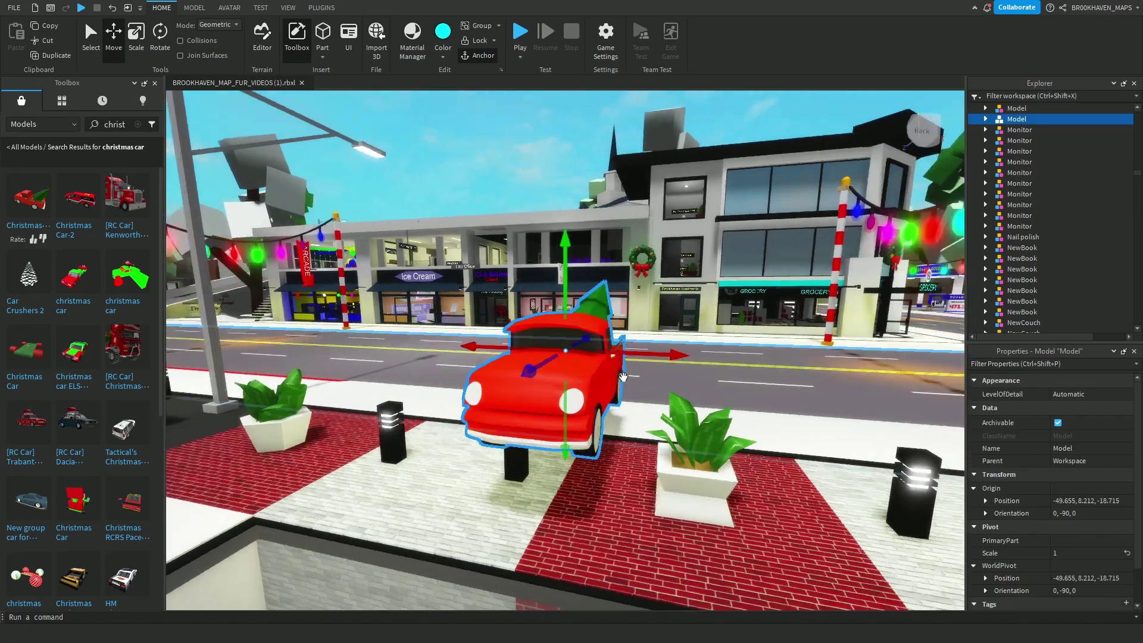
right_drag(623, 376, 622, 376)
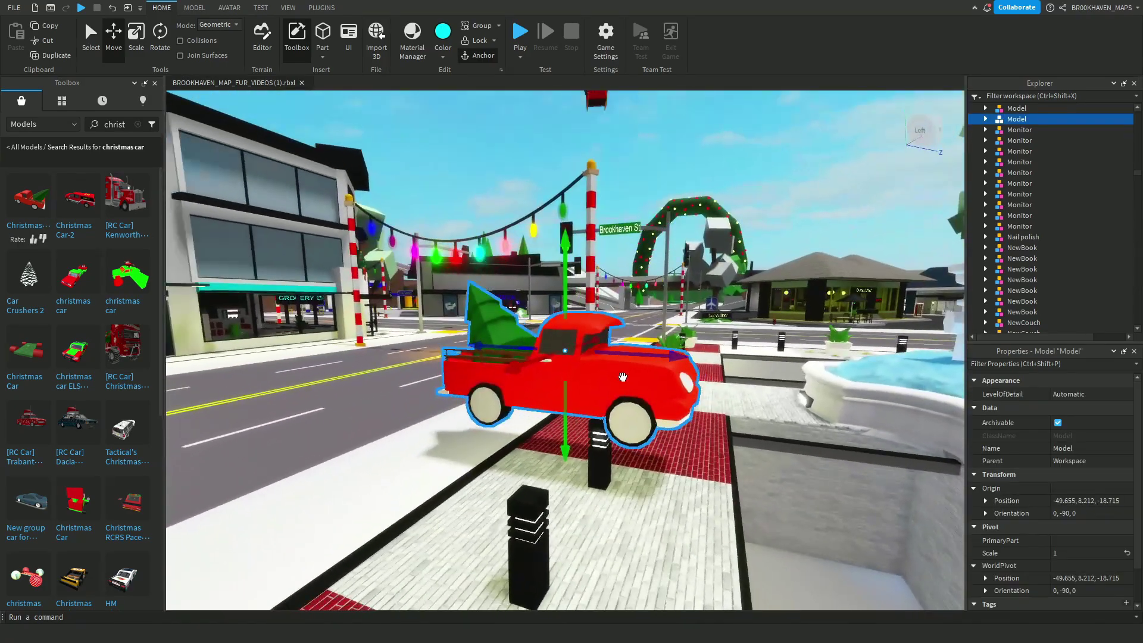
scroll(623, 376, up, 5)
scroll(622, 376, down, 5)
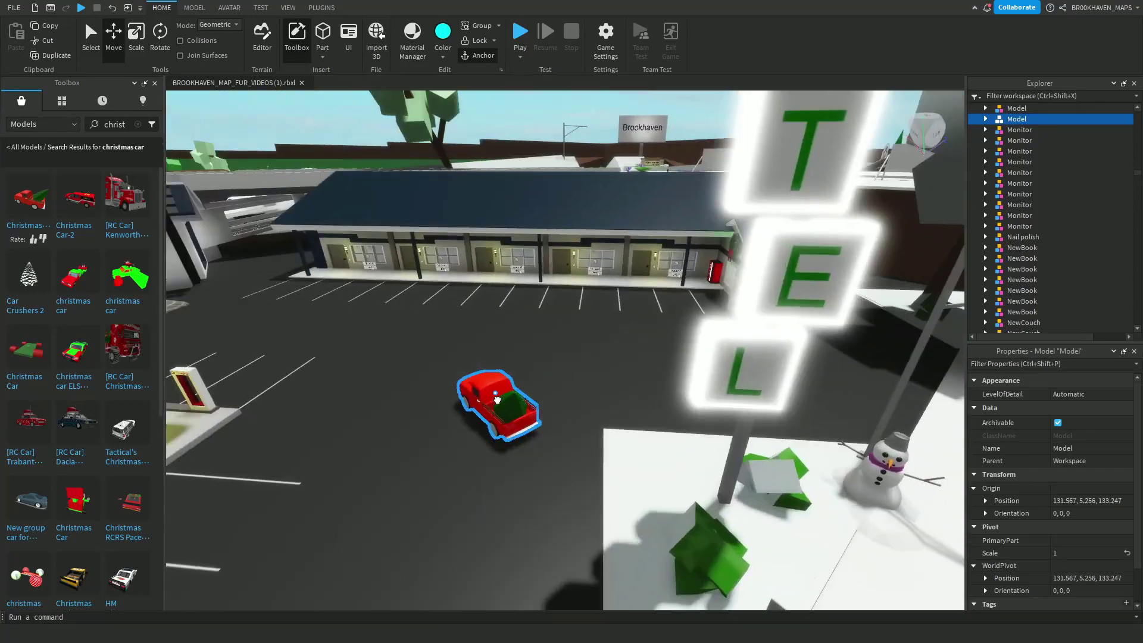
right_drag(481, 376, 482, 377)
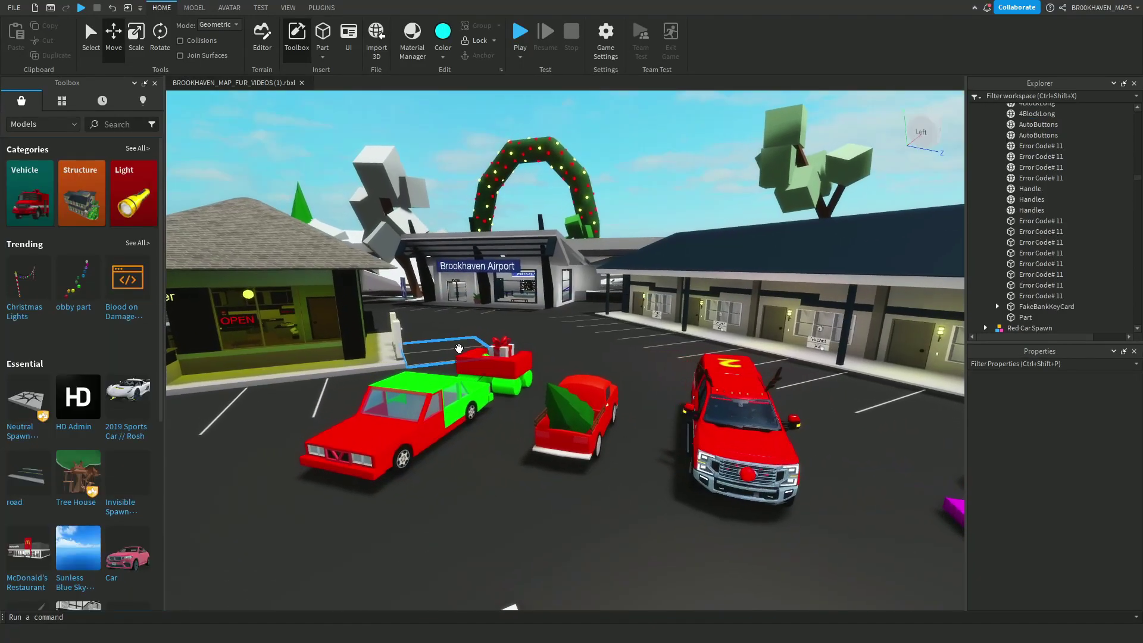
Step: Search the models for snow, add the Snow Particles part and enlarge it to 1415.145 × 1 × 1229.766 above the town
right_drag(459, 348, 459, 348)
right_drag(491, 282, 492, 282)
right_drag(396, 213, 396, 213)
text(snow)
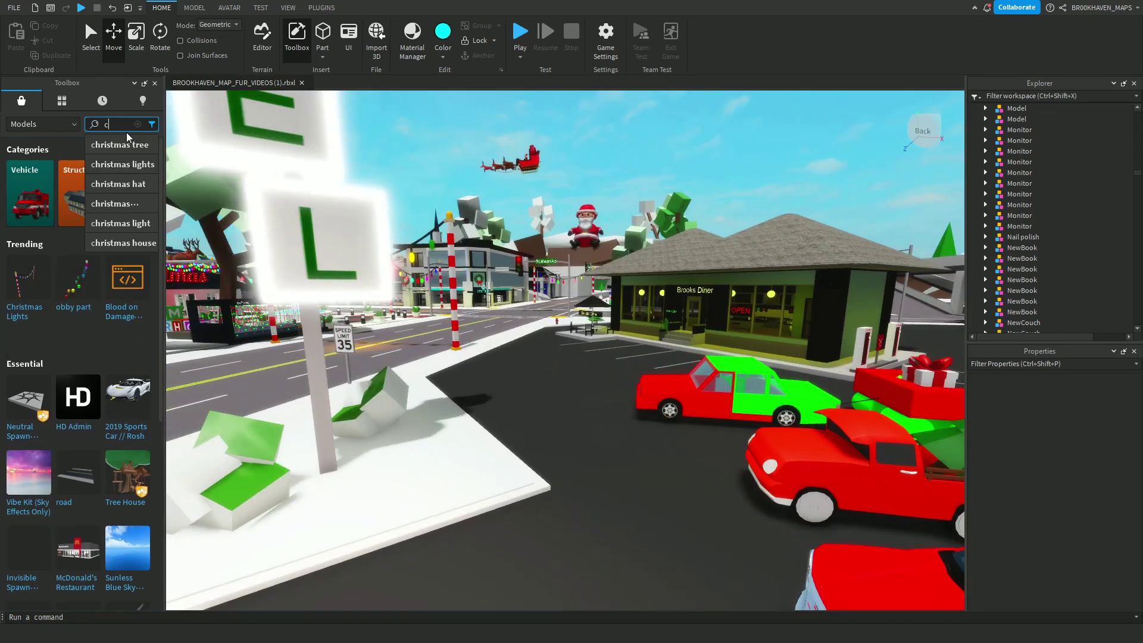
key(Return)
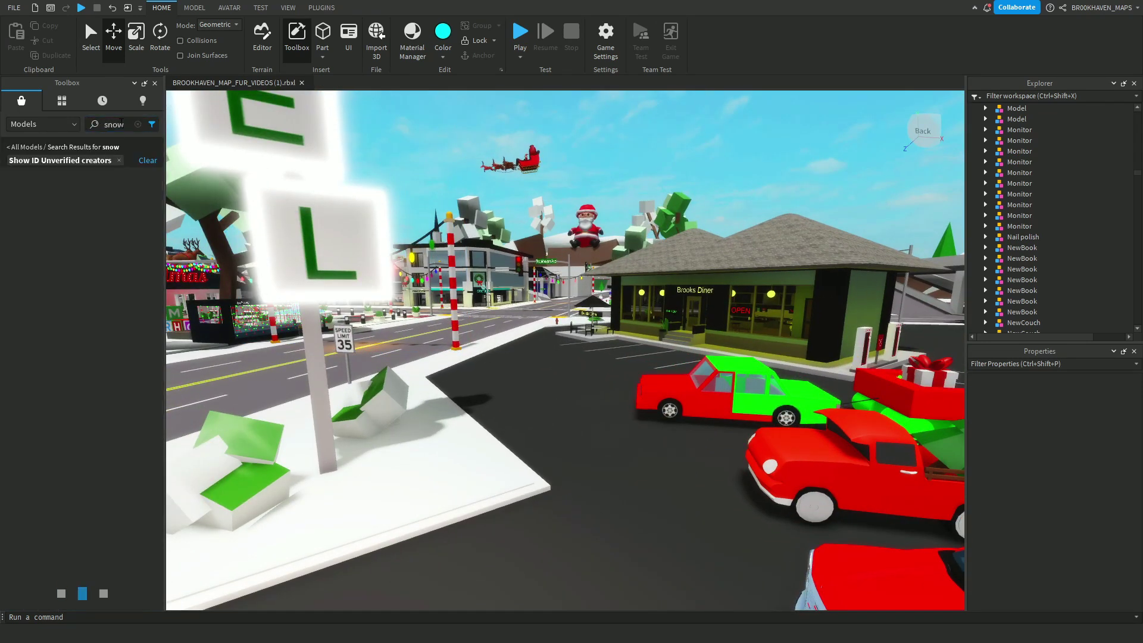
right_drag(637, 406, 637, 406)
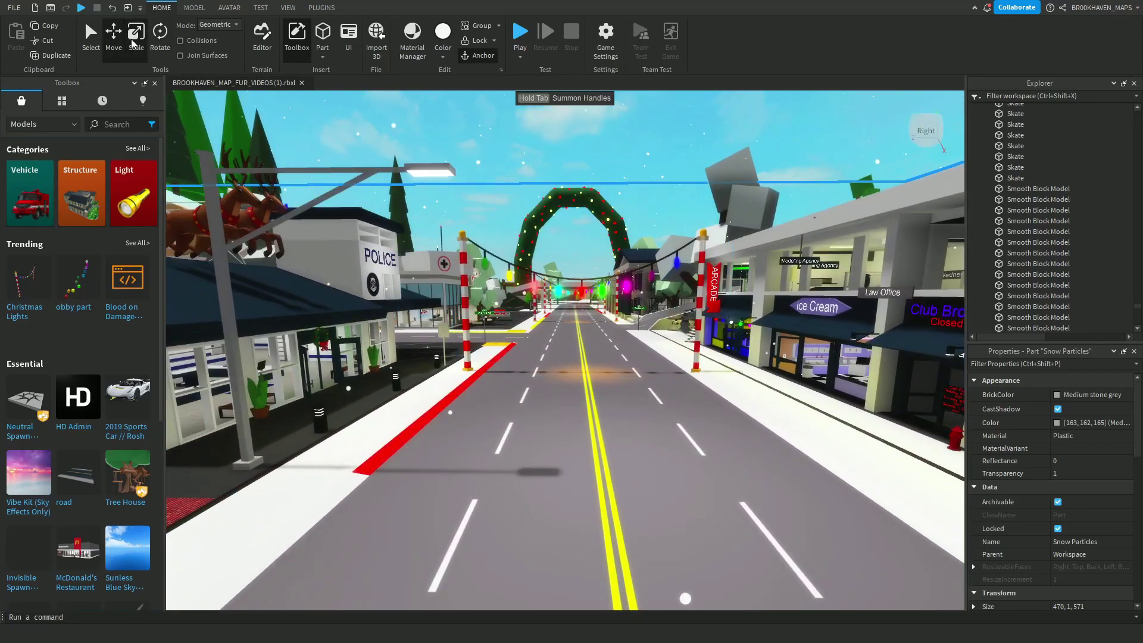
drag(355, 362, 334, 361)
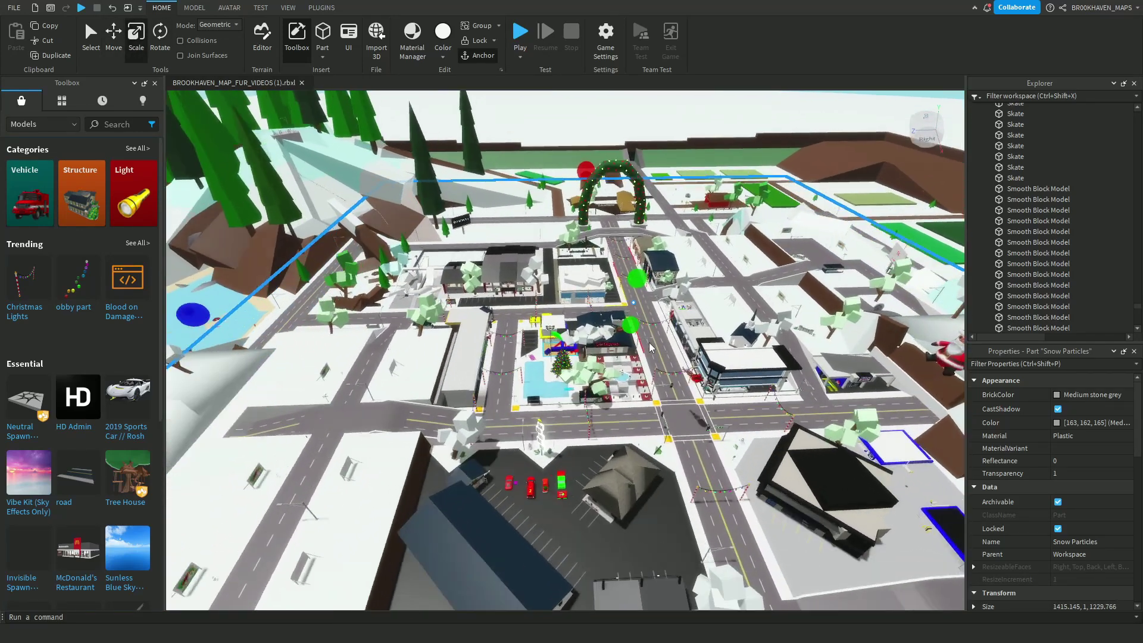
scroll(672, 299, down, 10)
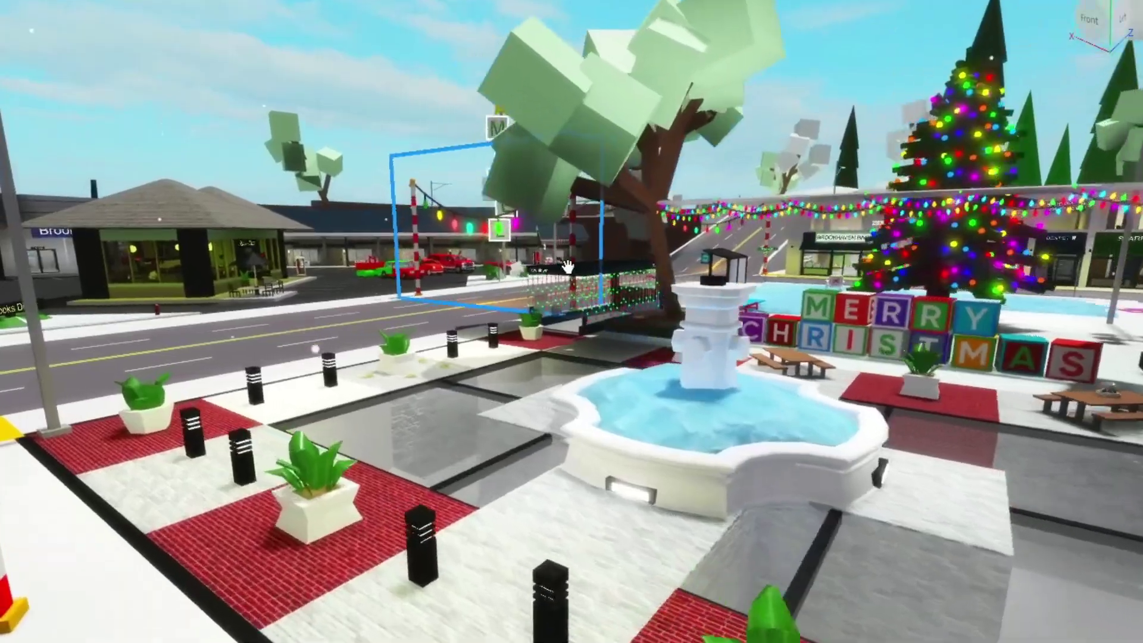
right_drag(568, 266, 609, 344)
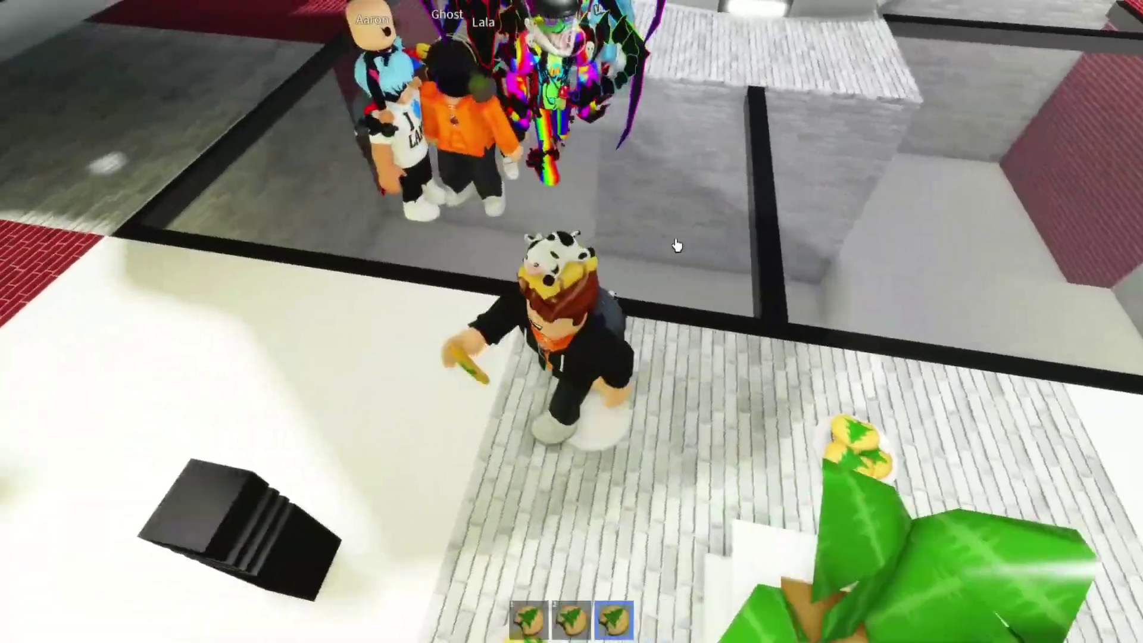
right_drag(677, 244, 676, 245)
key(s)
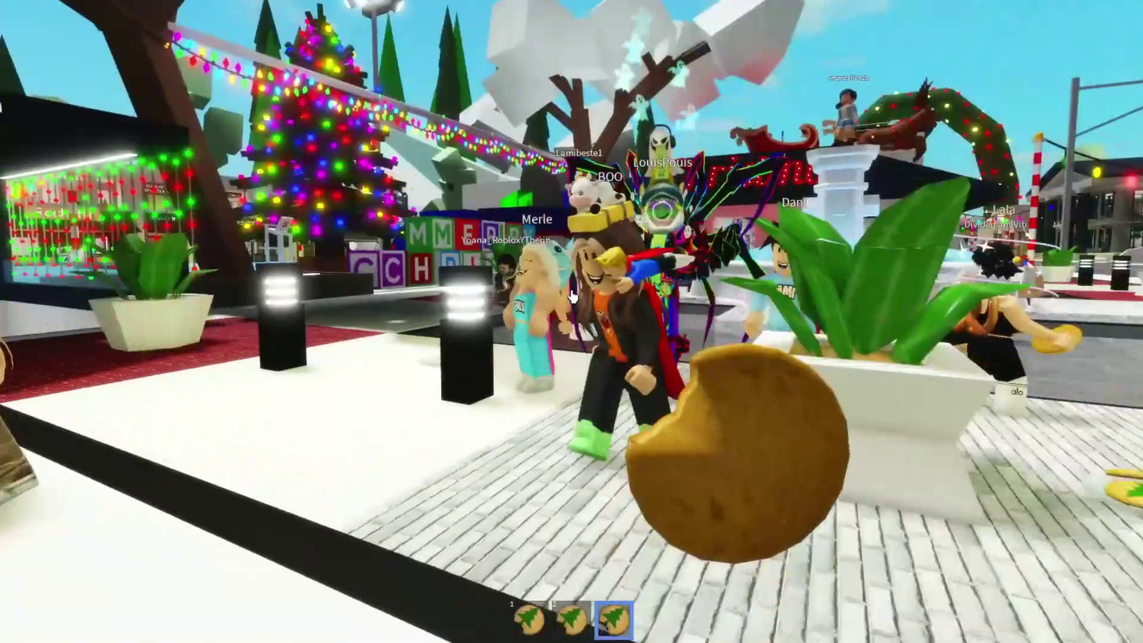
key(BackSpace)
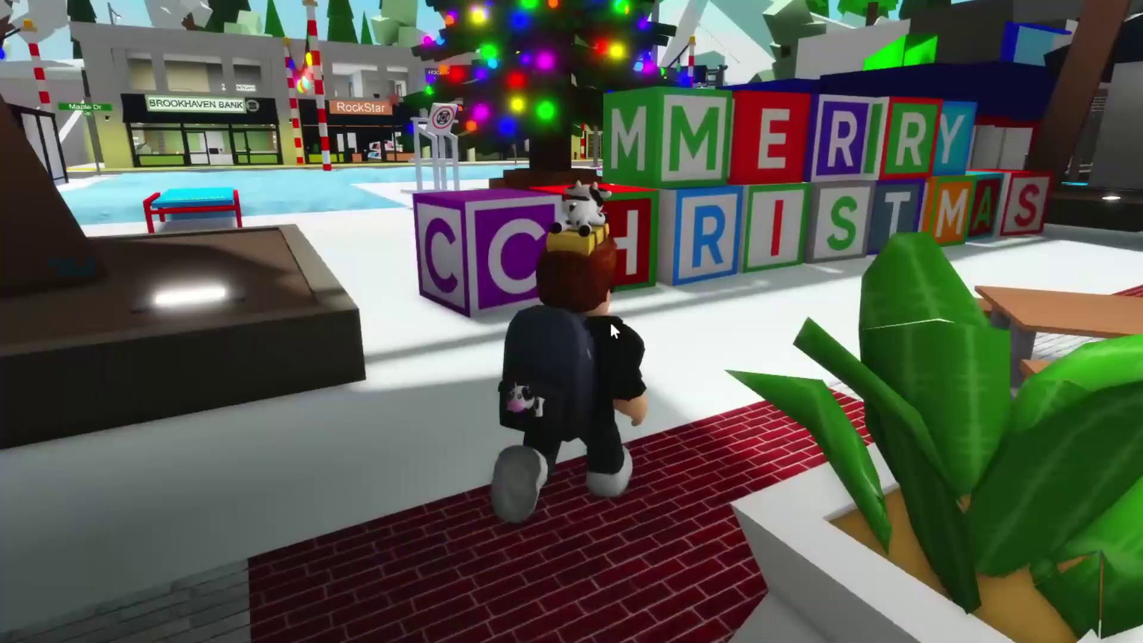
key(w)
key(space)
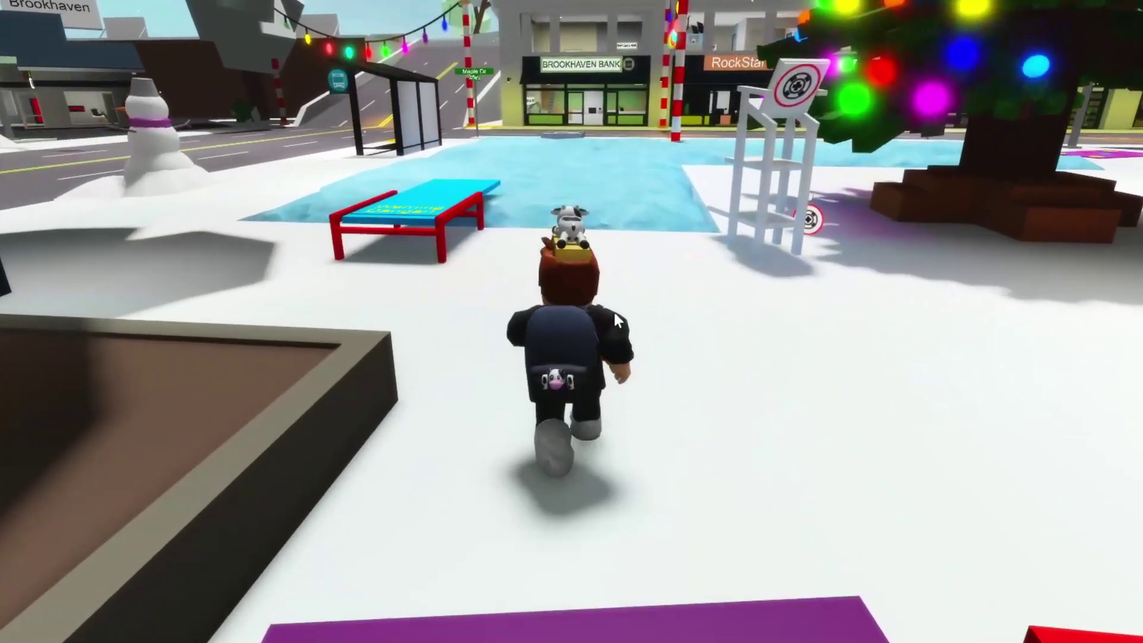
key(w)
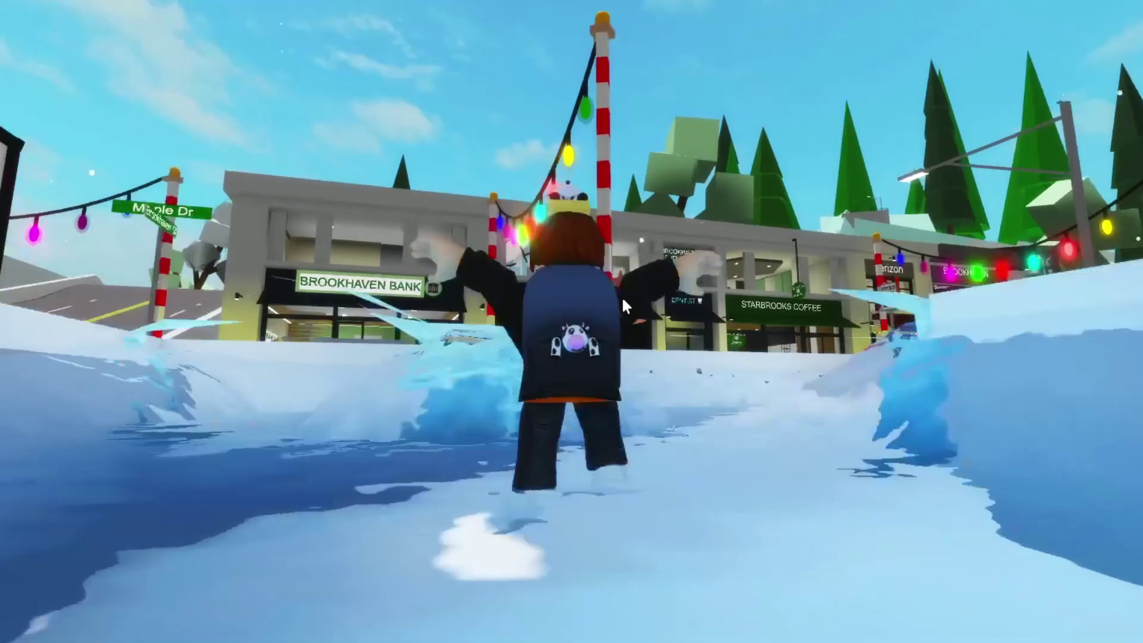
key(w)
key(w)
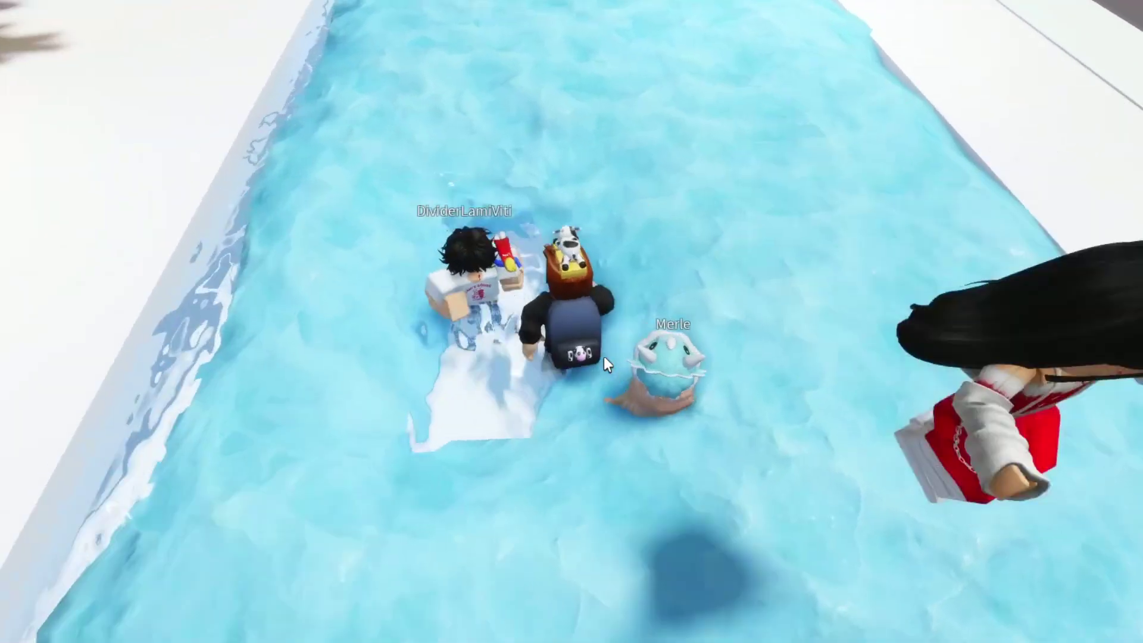
key(w)
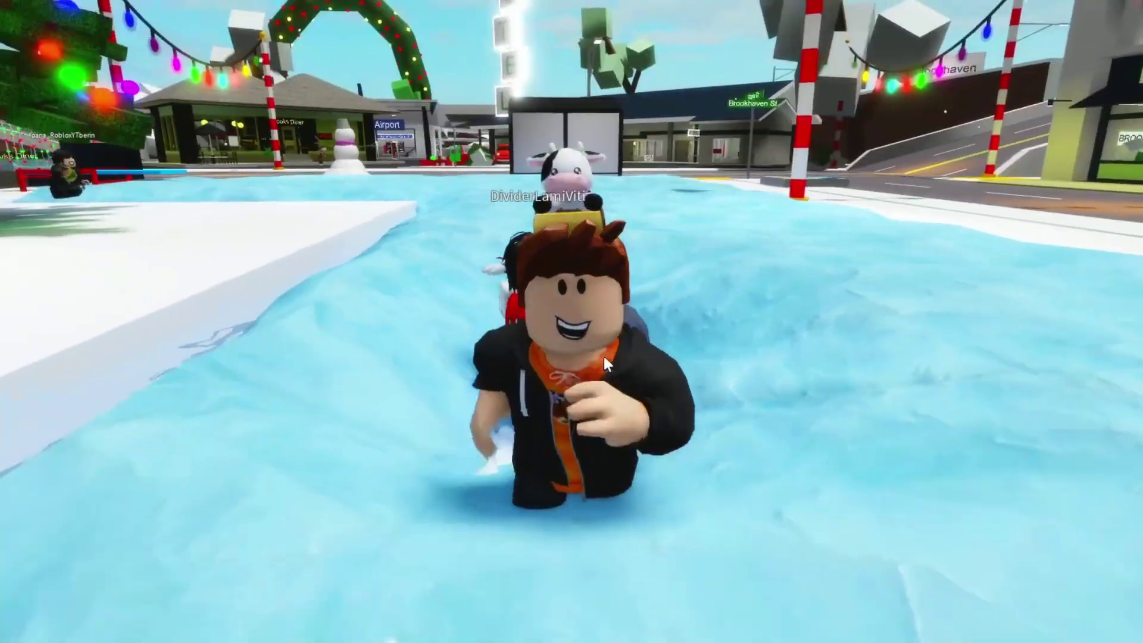
key(s)
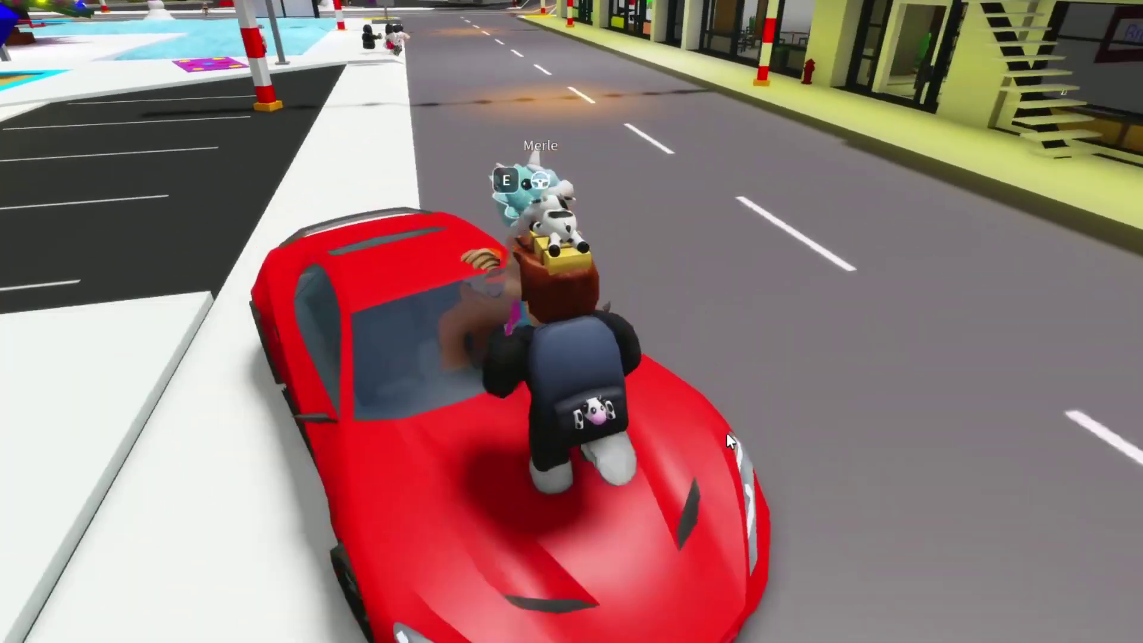
key(space)
key(w)
key(w)
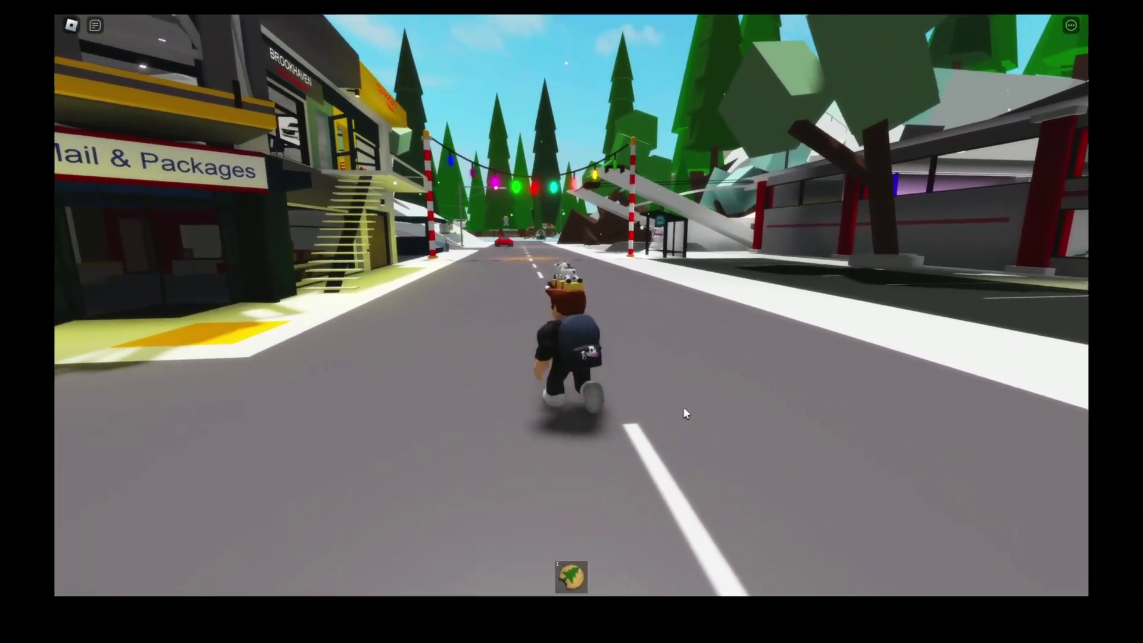